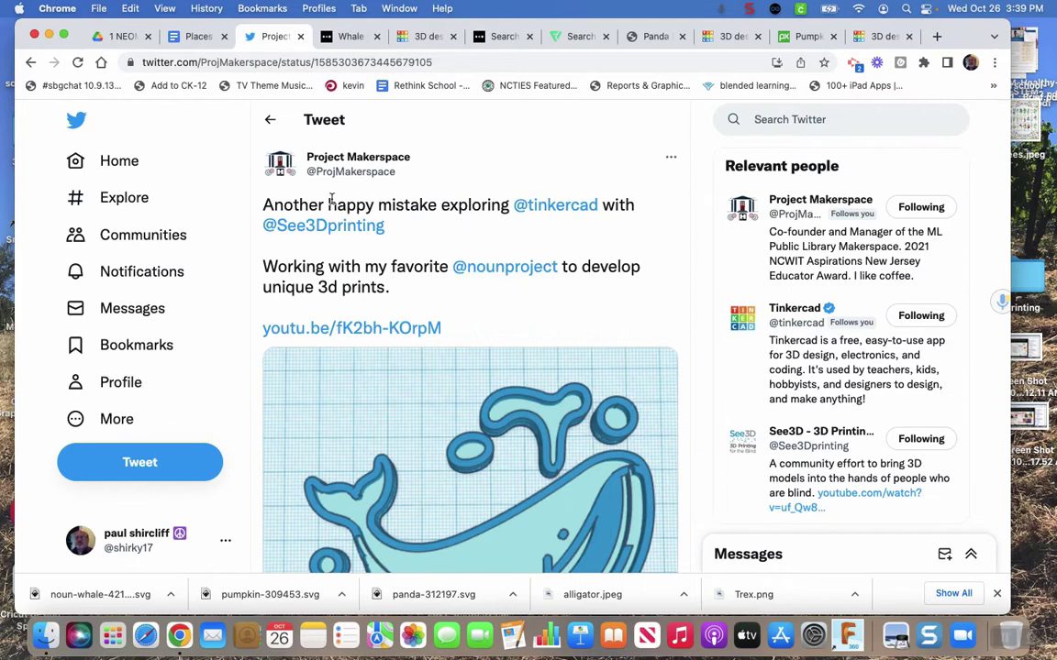
# Scroll through the current page, then bring up the Noun Project Whale icon page.
pyautogui.scroll(-3, 445, 383)
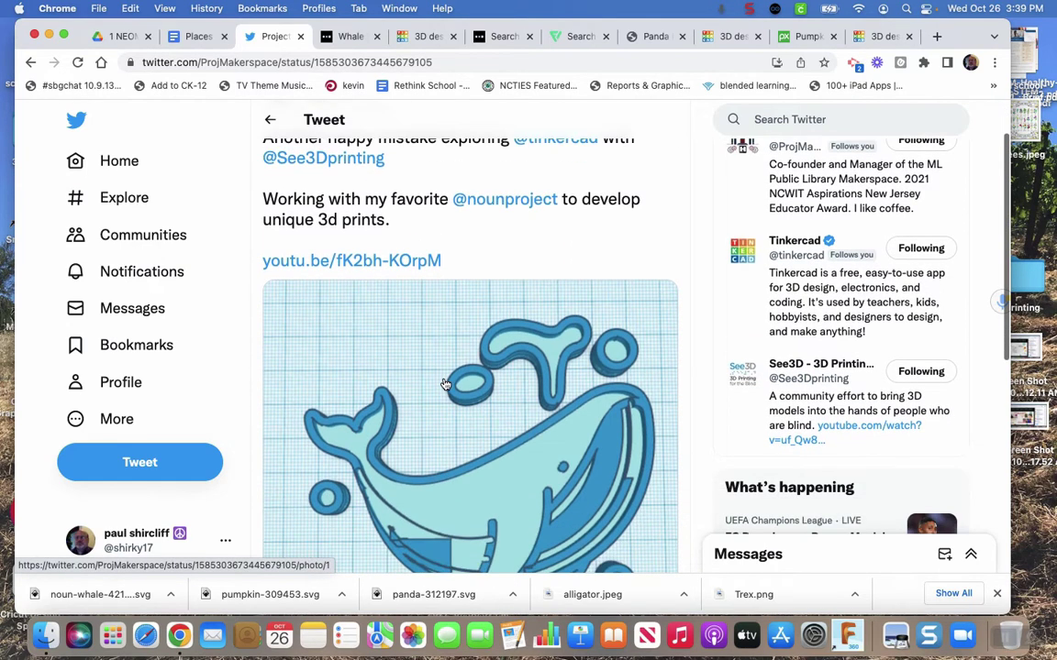
pyautogui.scroll(-3, 436, 348)
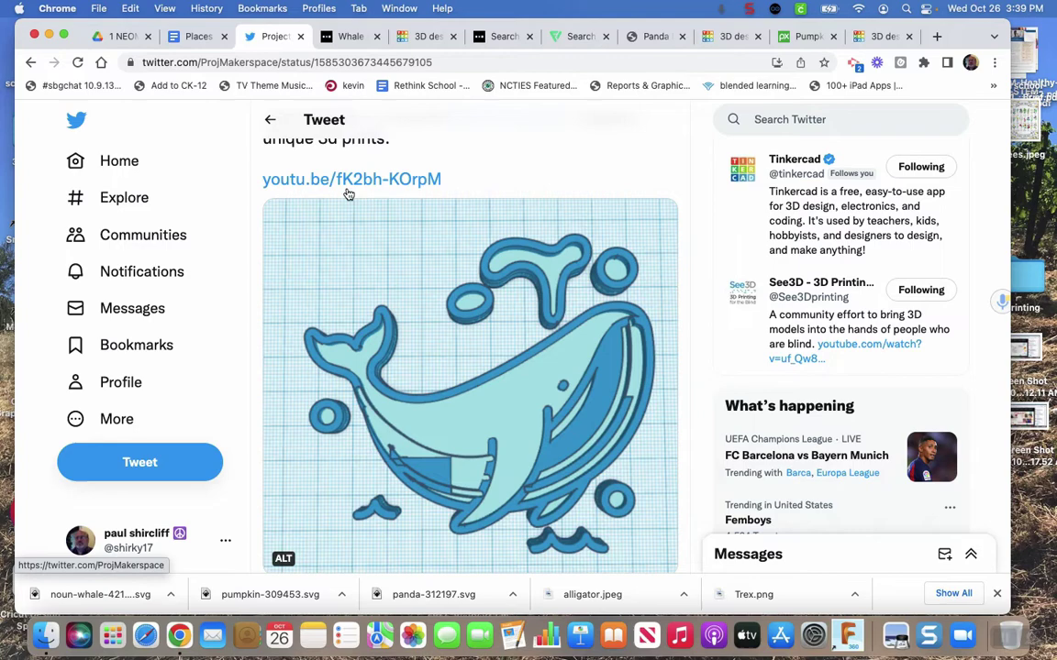
pyautogui.scroll(1, 388, 216)
pyautogui.scroll(5, 388, 217)
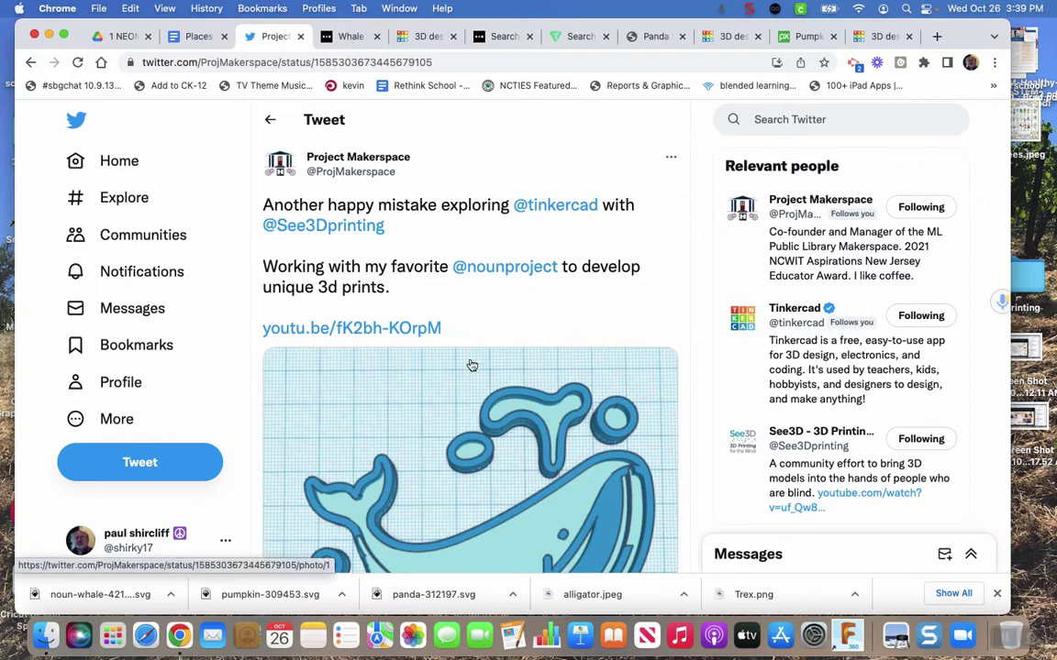
pyautogui.click(346, 37)
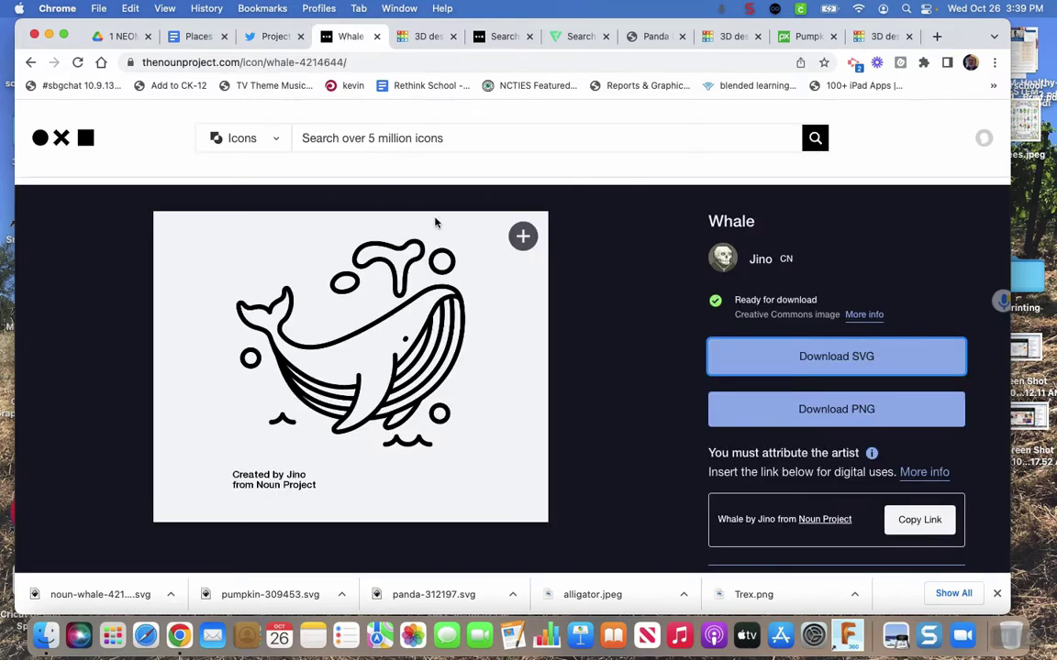
pyautogui.moveTo(442, 255)
# In the whale test design, choose noun-whale-4214644.svg as the file to import.
pyautogui.click(427, 37)
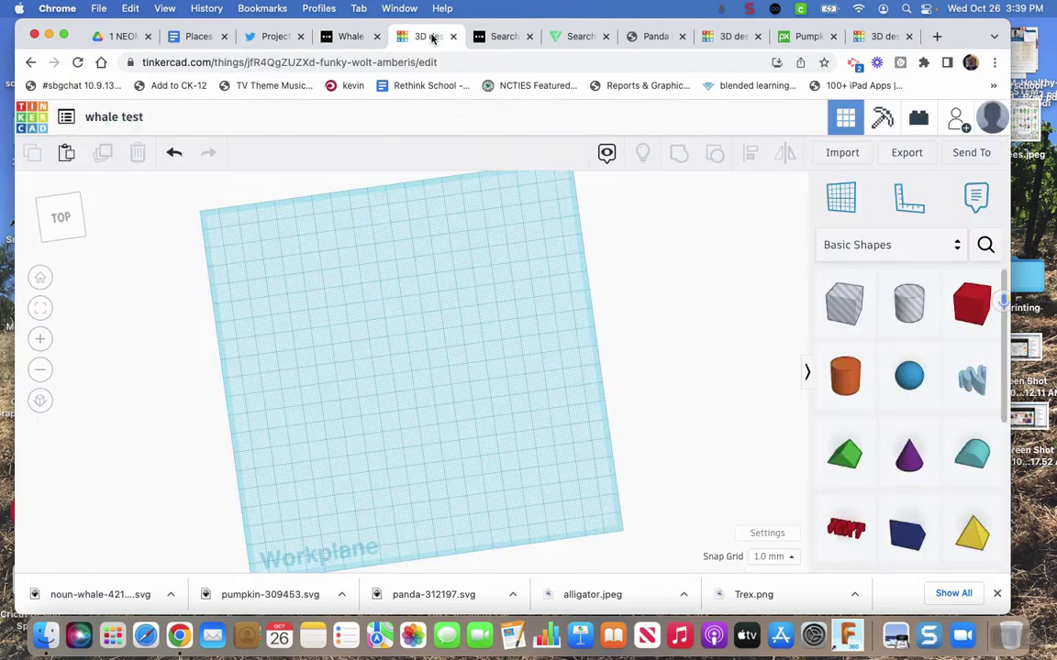
pyautogui.click(839, 152)
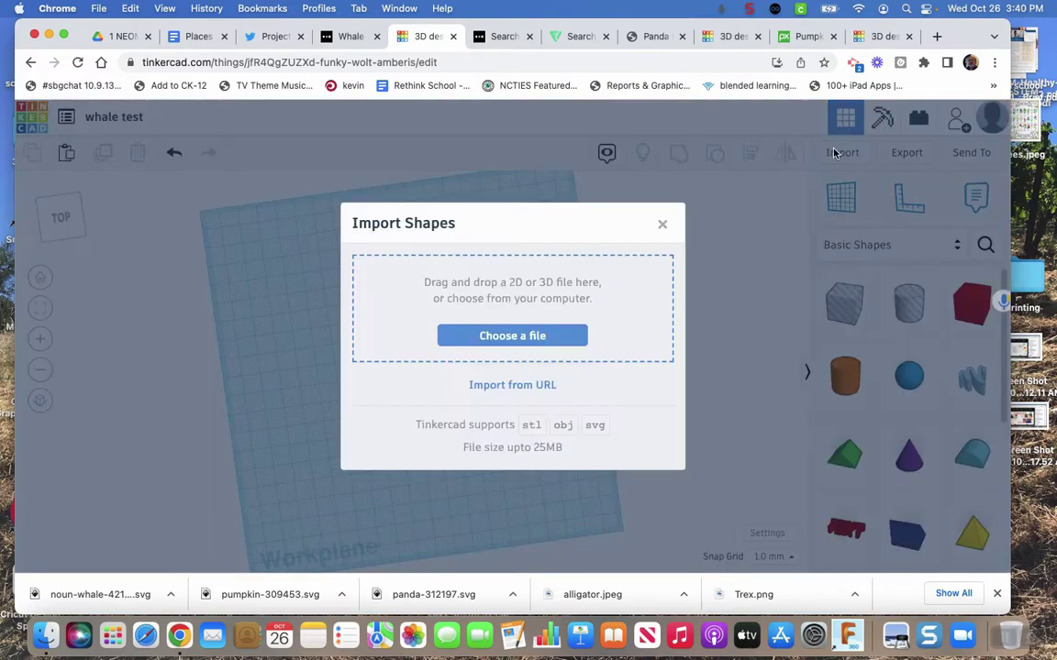
pyautogui.click(493, 338)
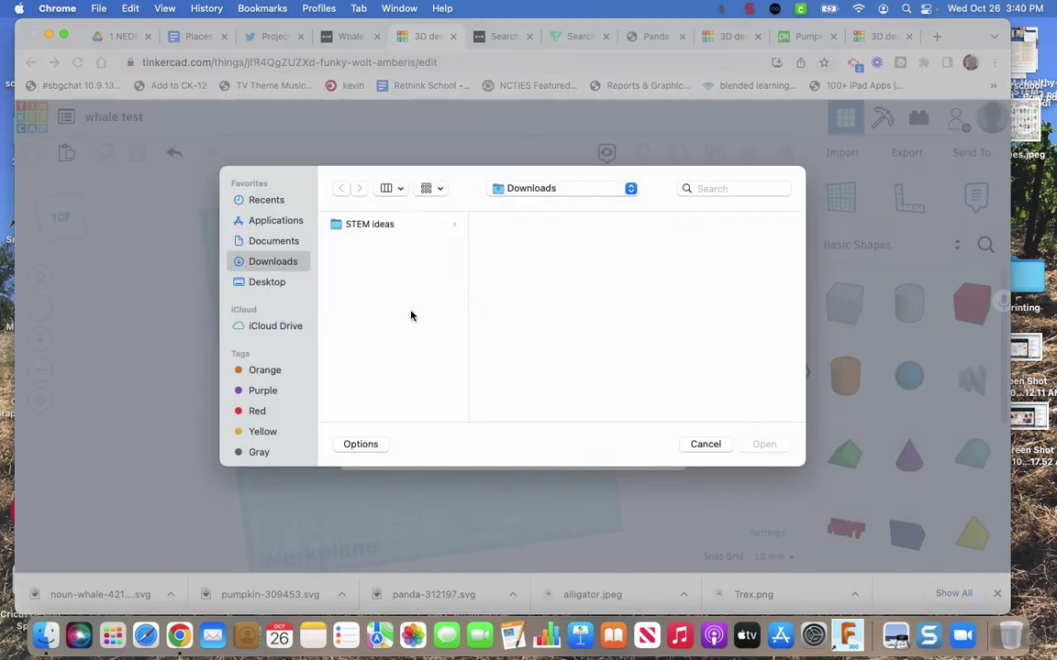
pyautogui.scroll(-10, 395, 334)
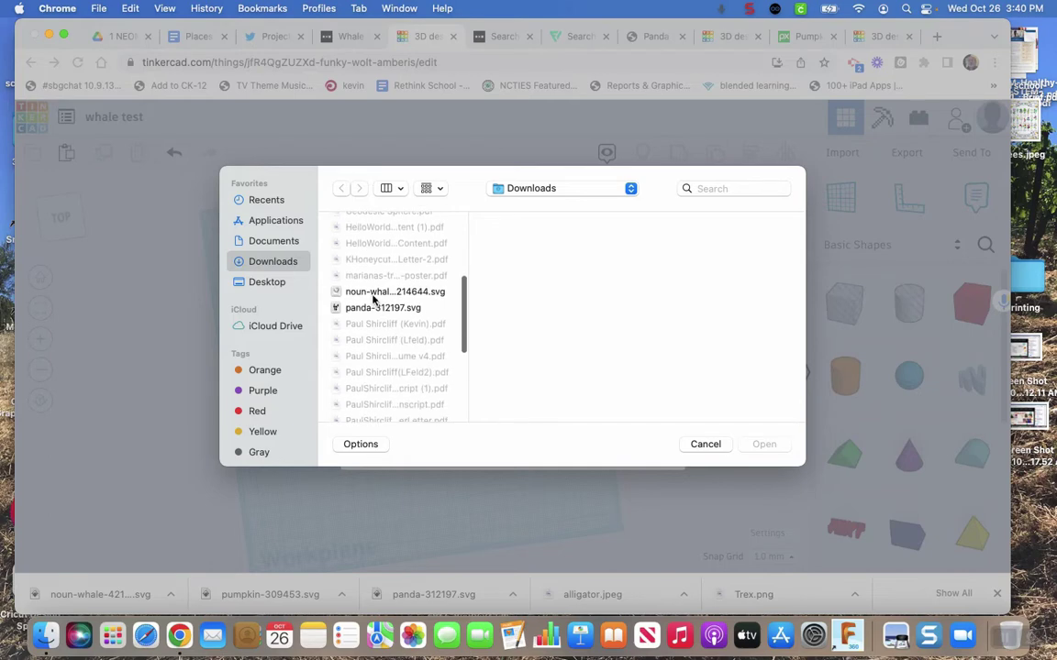
pyautogui.click(372, 292)
pyautogui.doubleClick(371, 291)
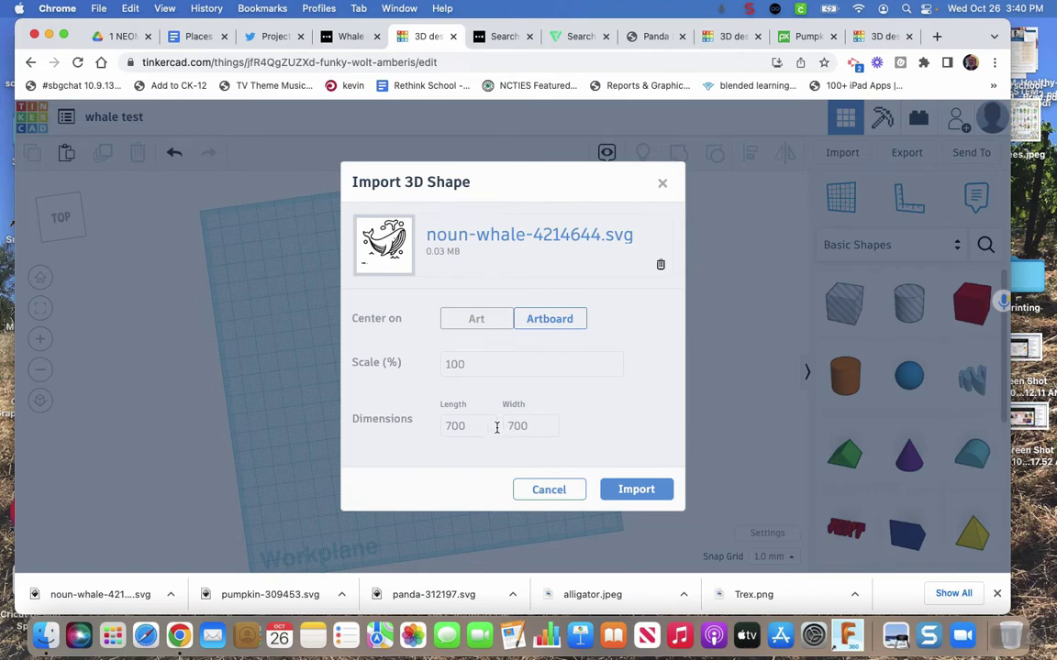
# Import the whale SVG with length and width both set to 100.
pyautogui.doubleClick(450, 427)
pyautogui.write('100')
pyautogui.press('Tab')
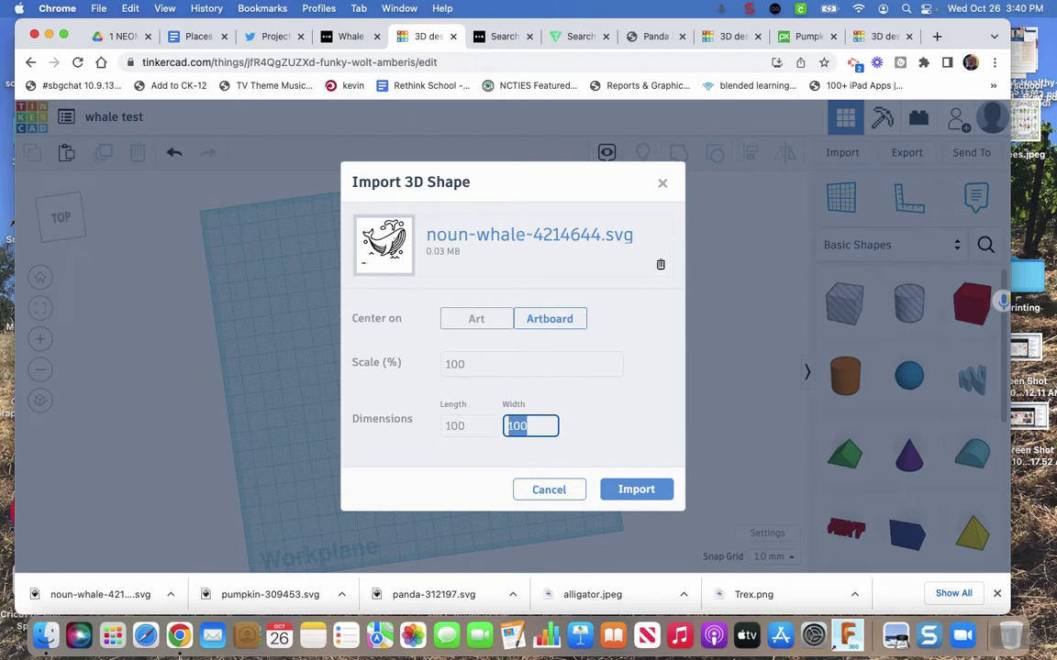
pyautogui.click(632, 490)
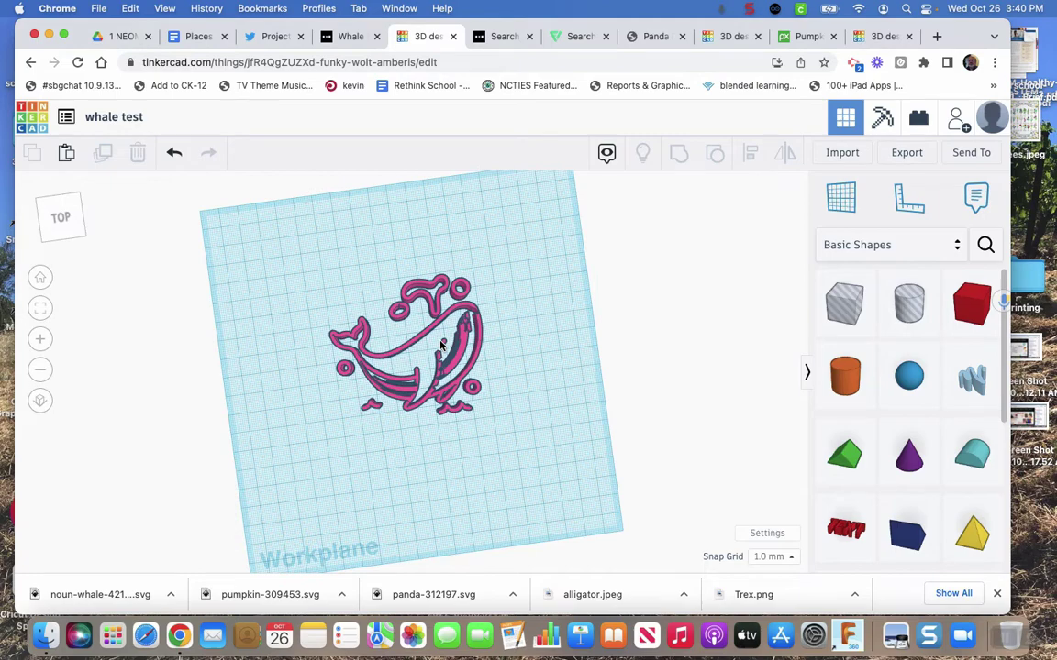
# Tilt the view to inspect the pink whale, return to top view, and check its shape settings.
pyautogui.click(79, 210)
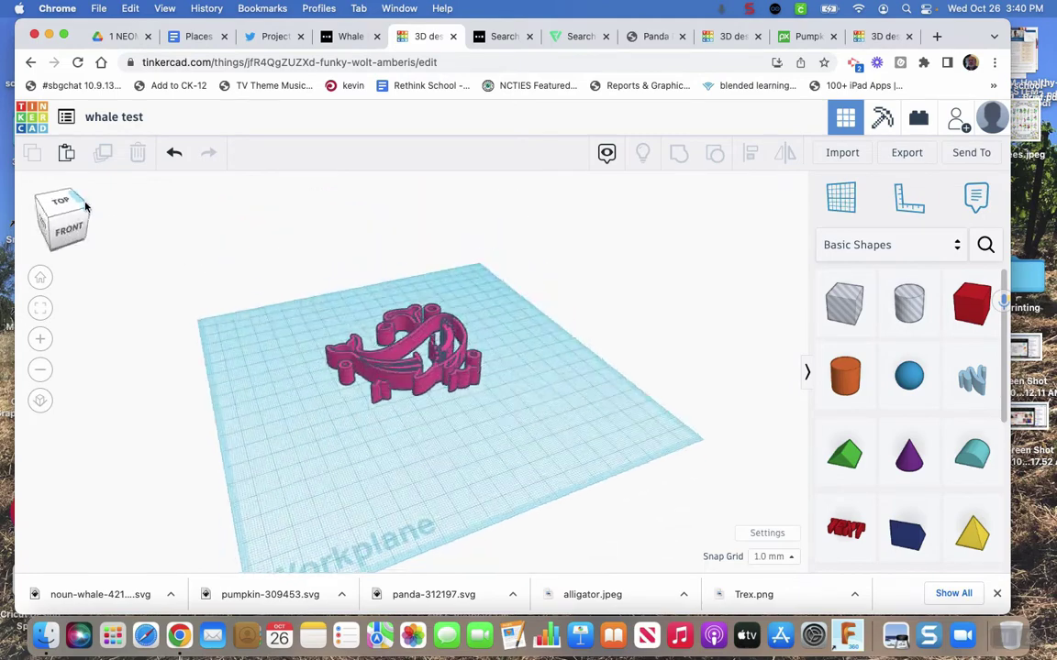
pyautogui.click(86, 208)
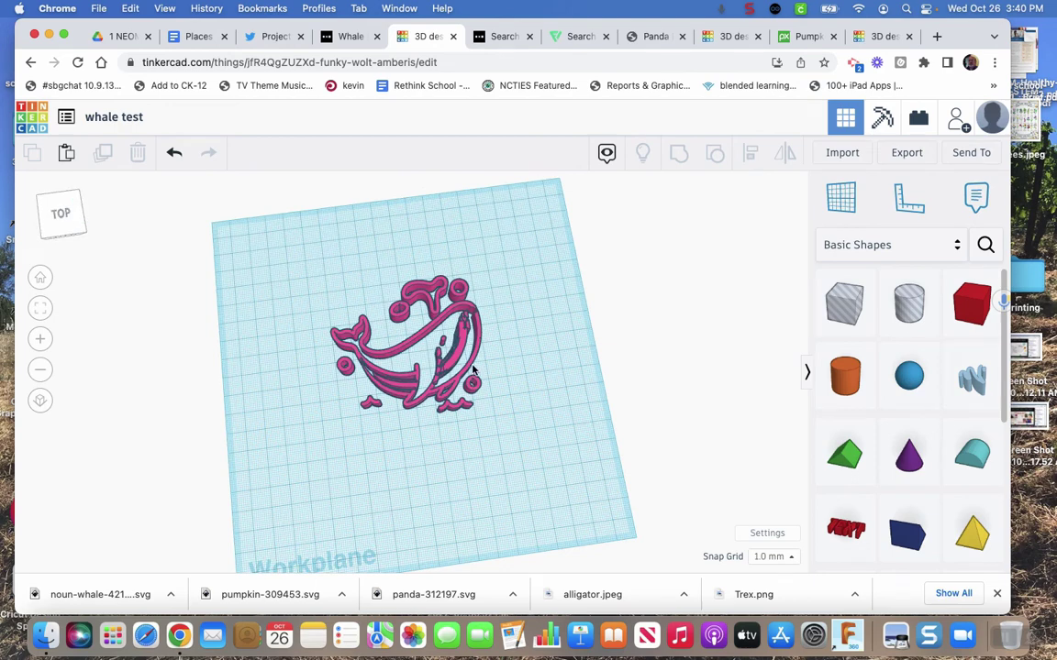
pyautogui.click(425, 332)
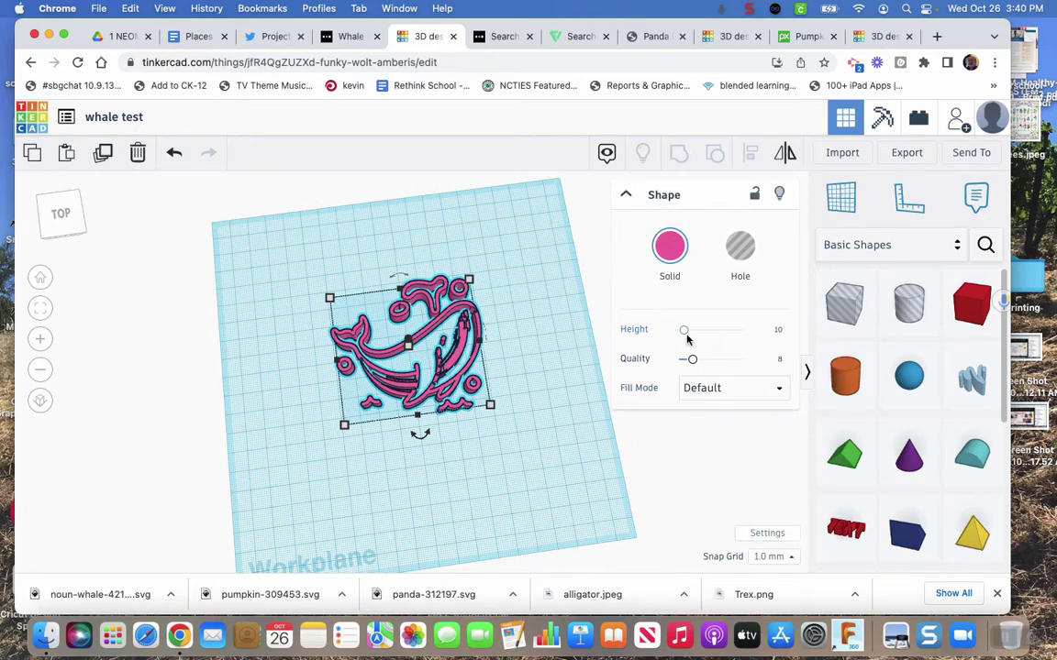
pyautogui.click(543, 308)
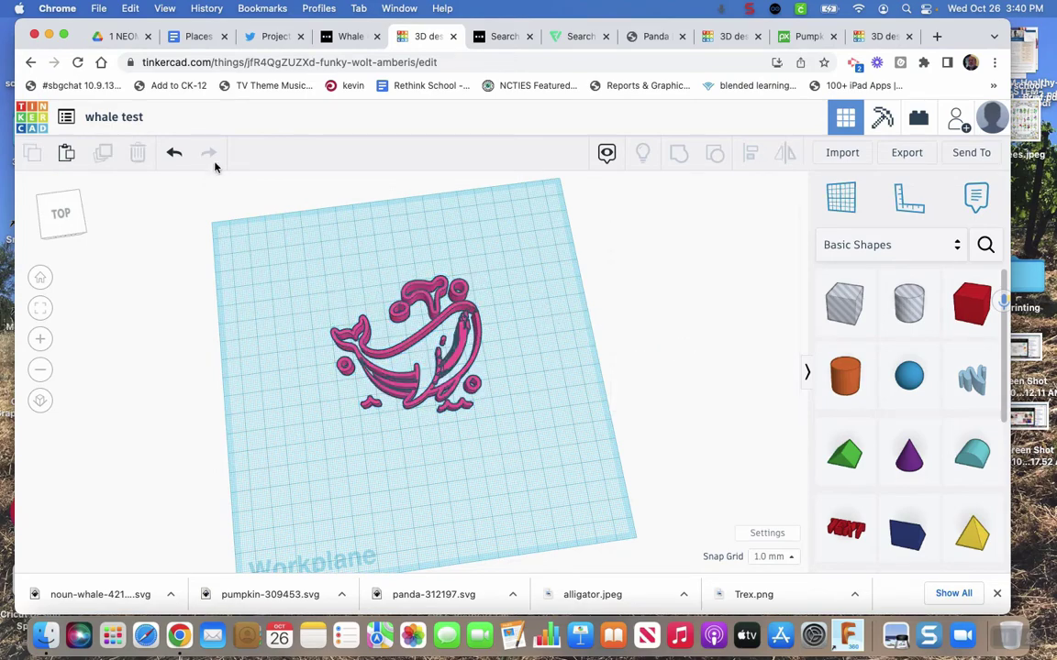
pyautogui.click(438, 325)
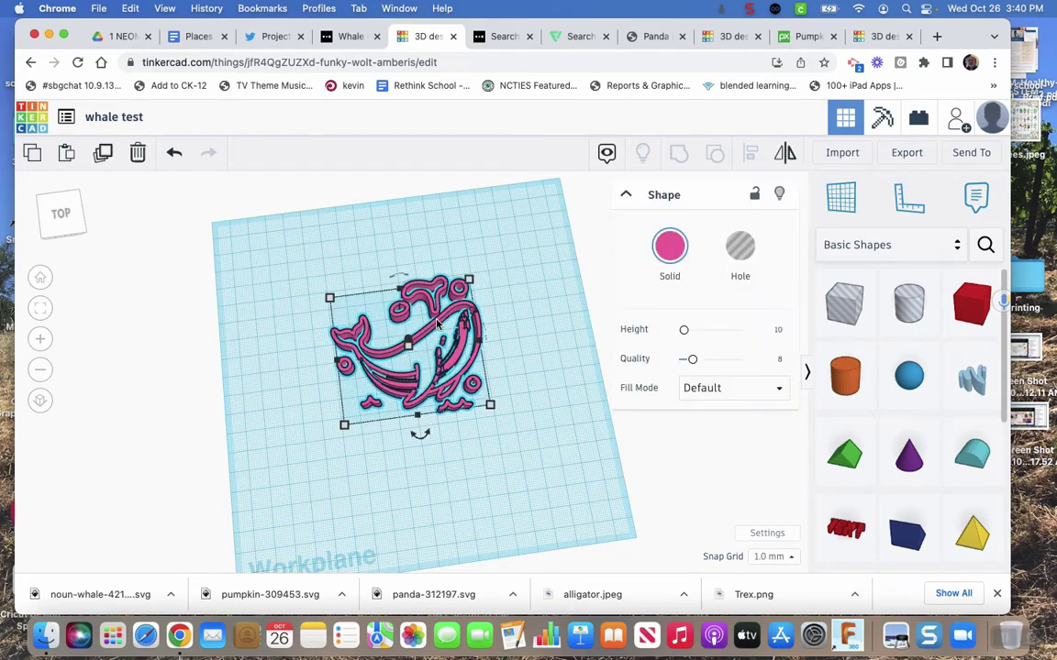
pyautogui.click(104, 153)
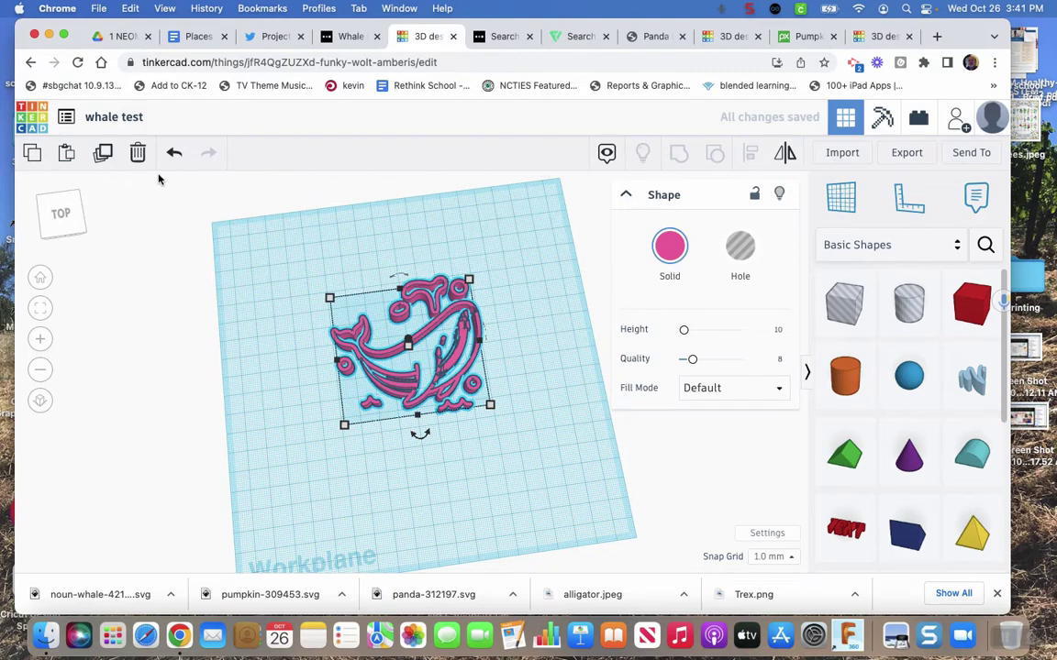
pyautogui.press('super+z')
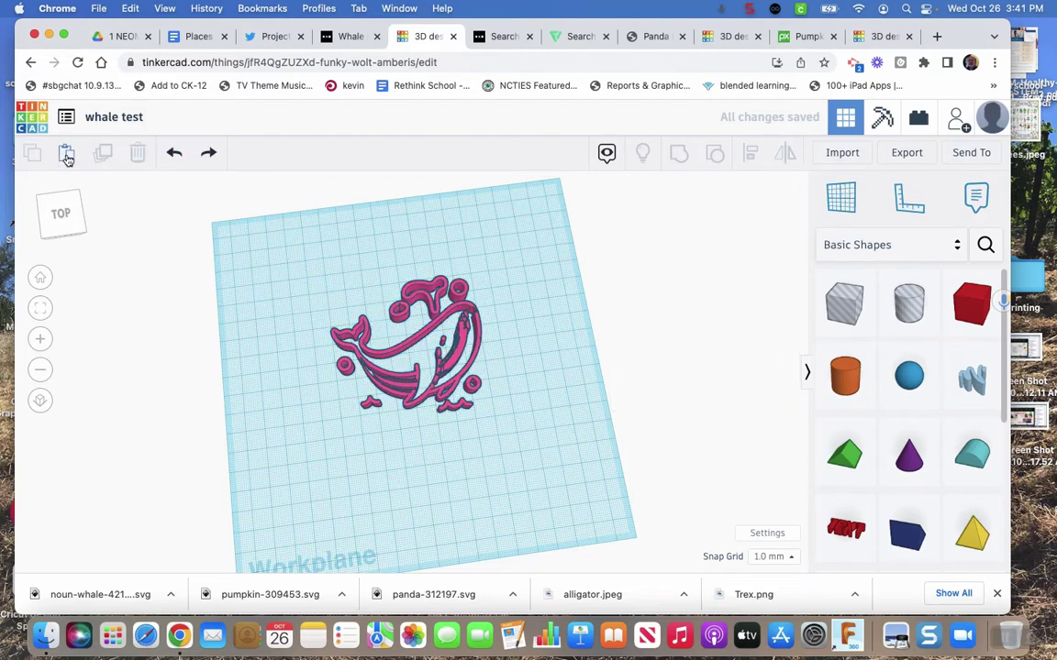
pyautogui.click(448, 317)
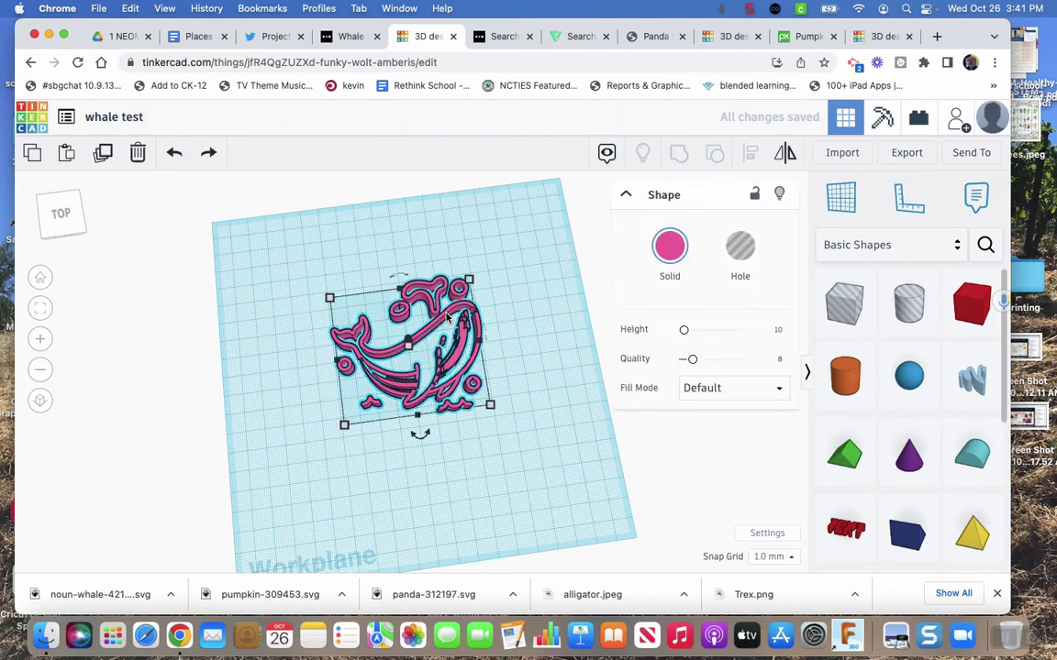
pyautogui.press('super+shift+z')
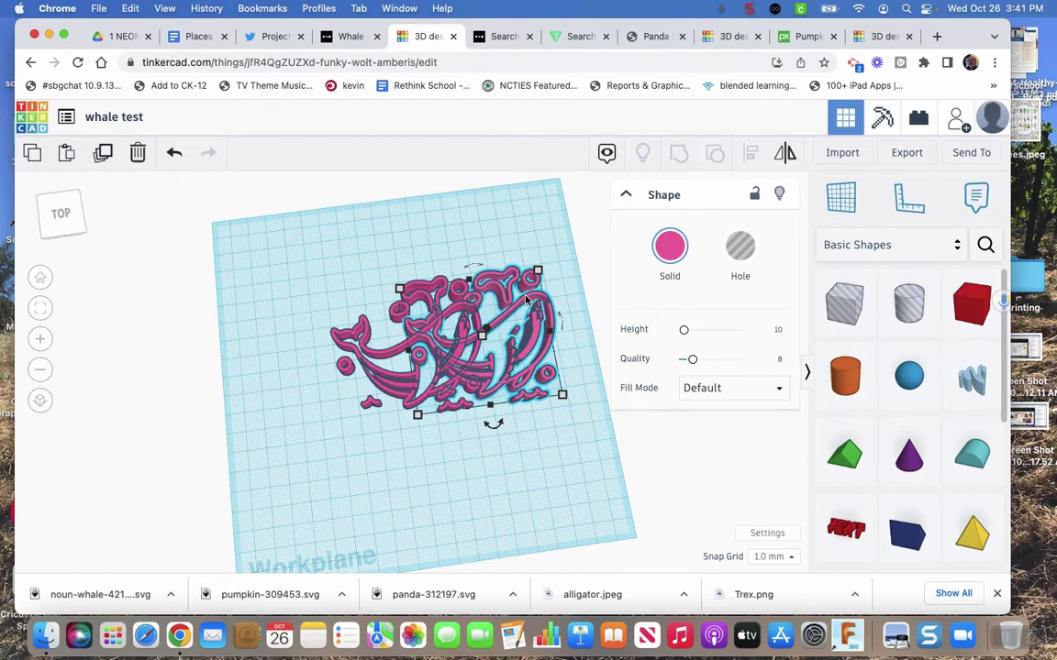
pyautogui.press('Delete')
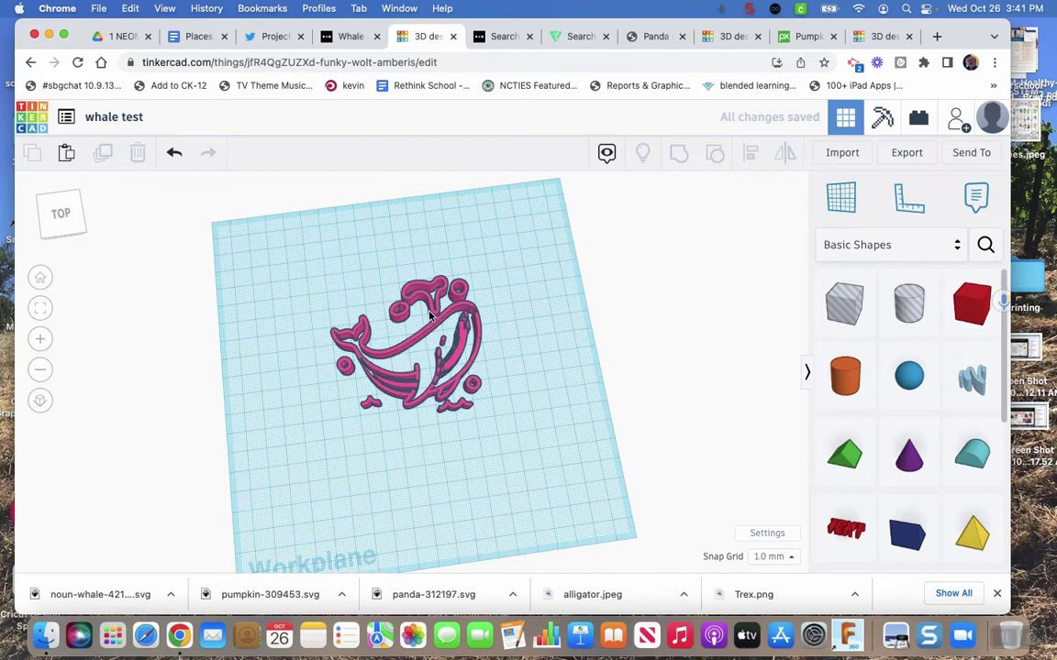
# Duplicate the whale in place and make the copy an orange Silhouette fill.
pyautogui.click(407, 285)
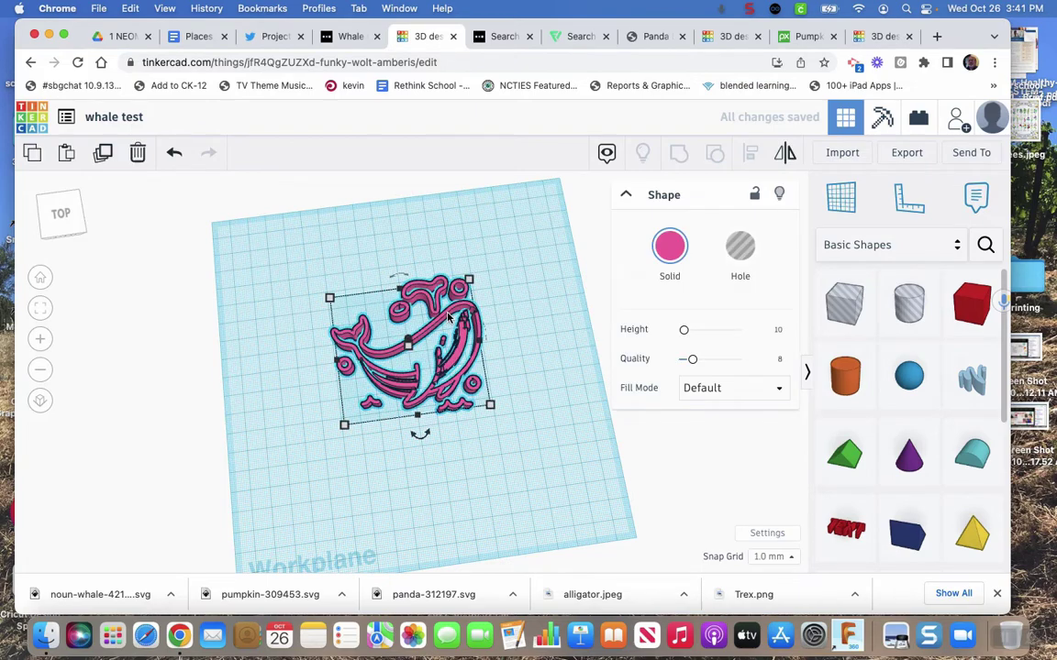
pyautogui.click(103, 153)
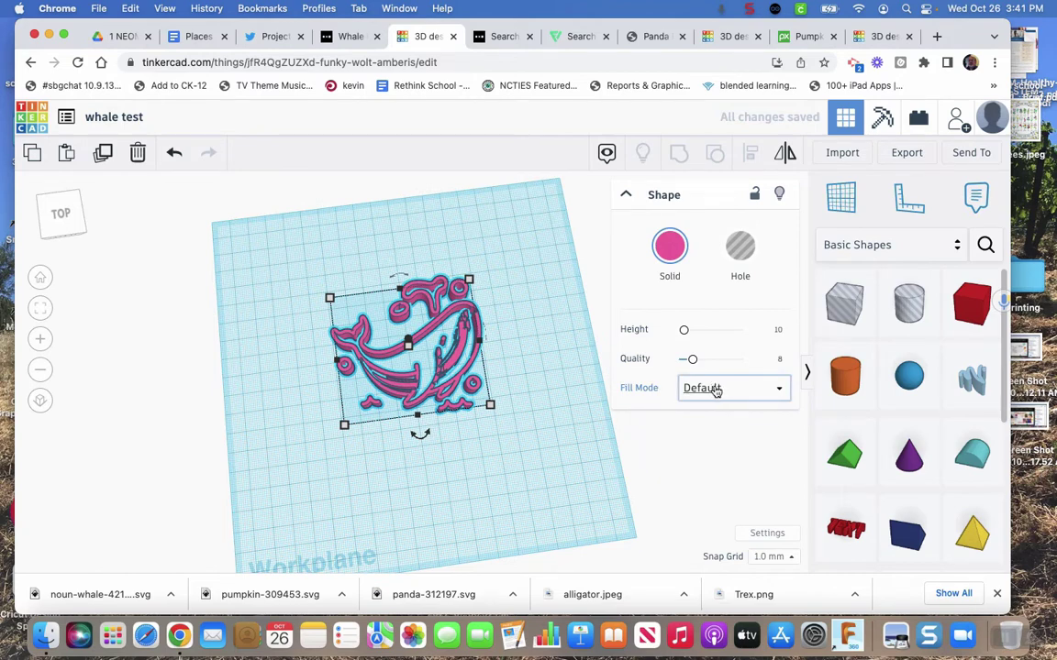
pyautogui.click(780, 390)
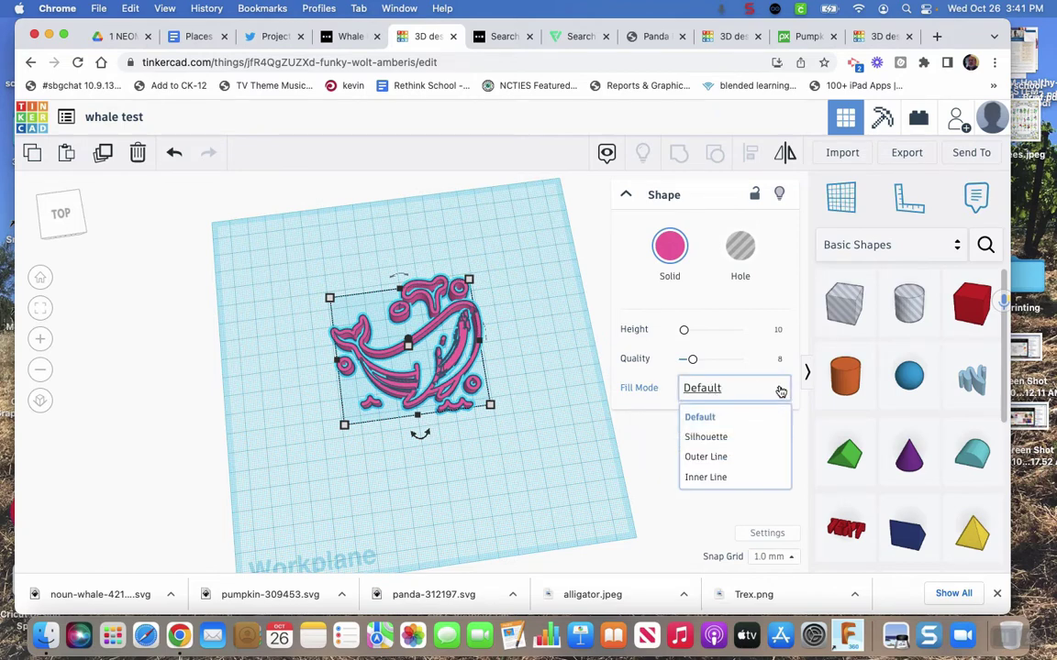
pyautogui.click(698, 438)
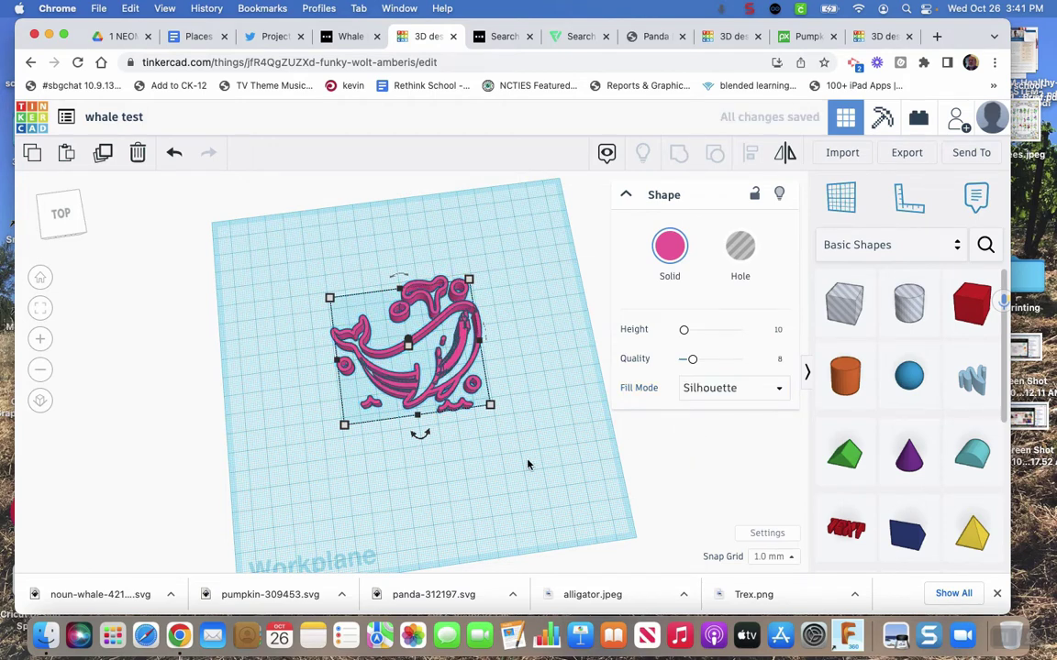
pyautogui.click(667, 248)
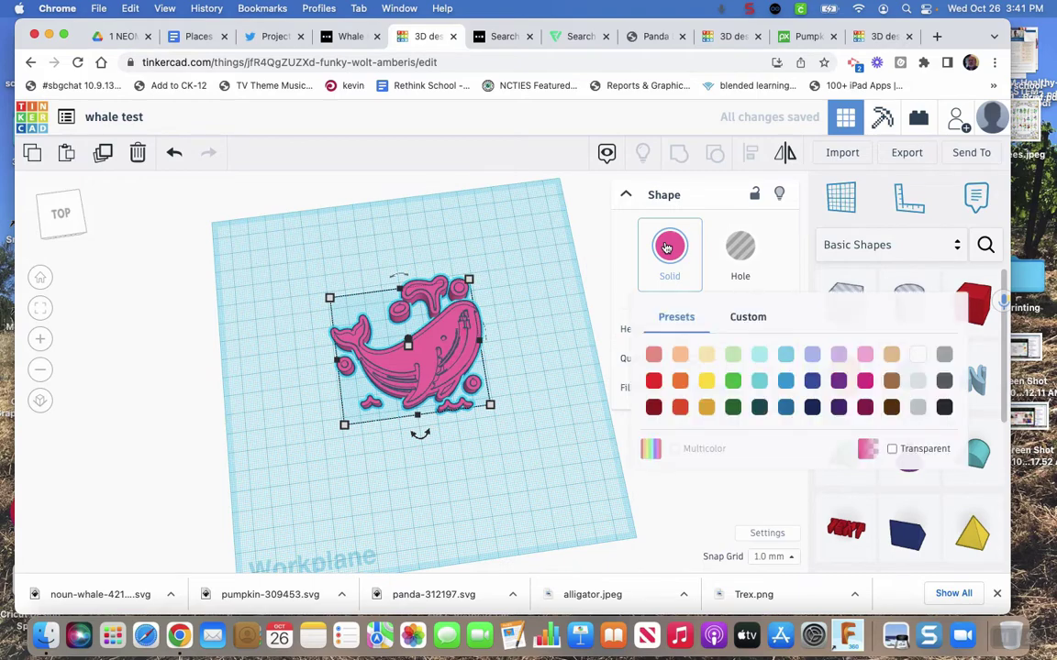
pyautogui.click(679, 386)
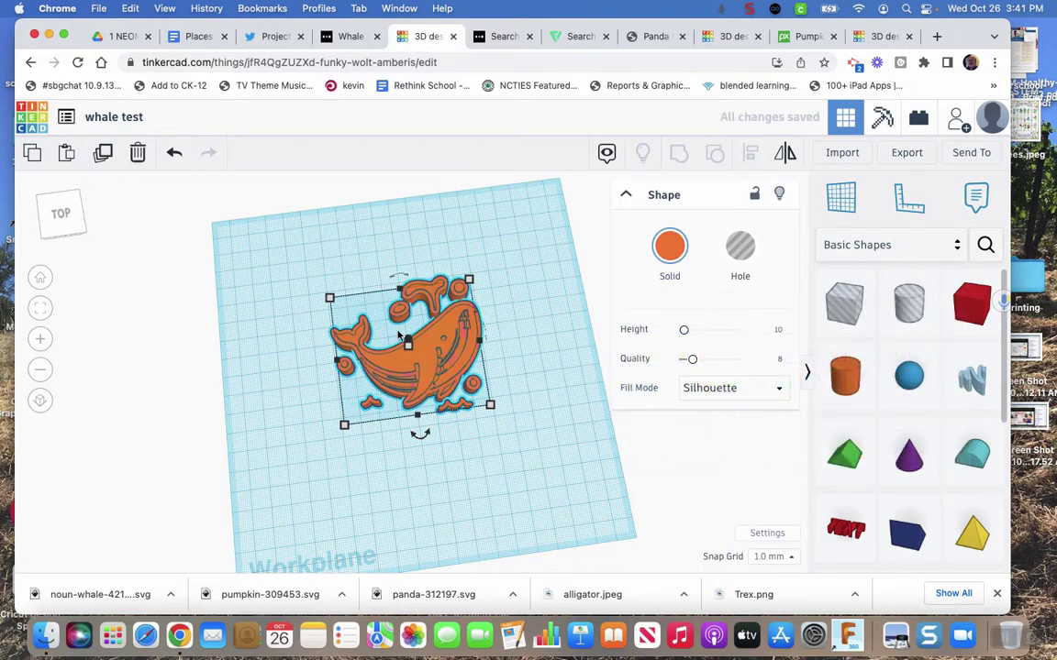
# Flatten the orange whale copy to height 2 and check it from angled views.
pyautogui.click(66, 213)
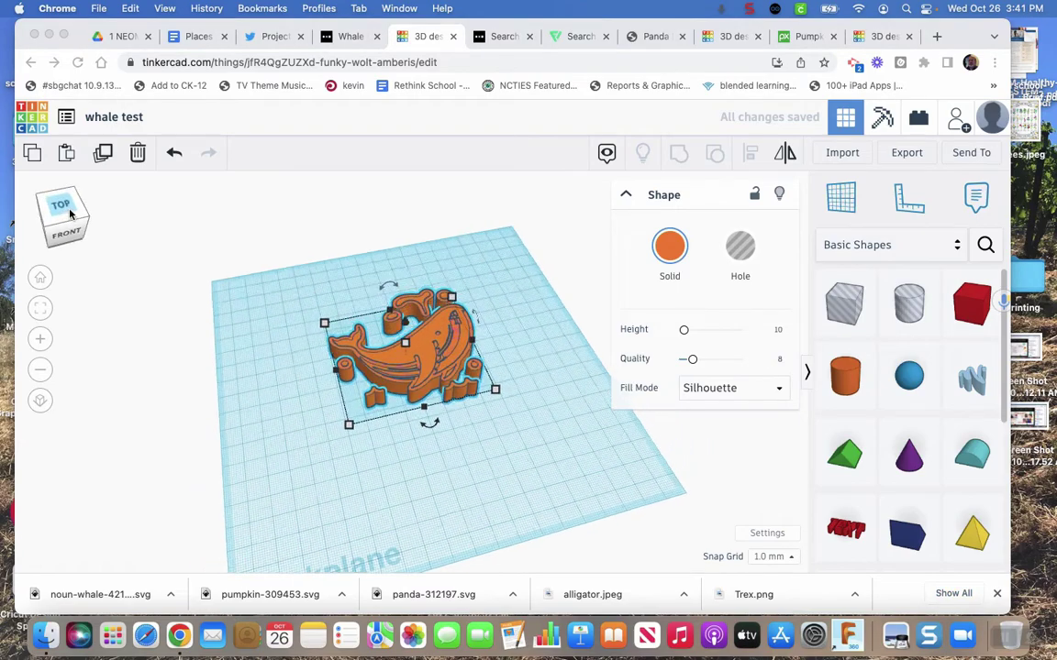
pyautogui.click(73, 210)
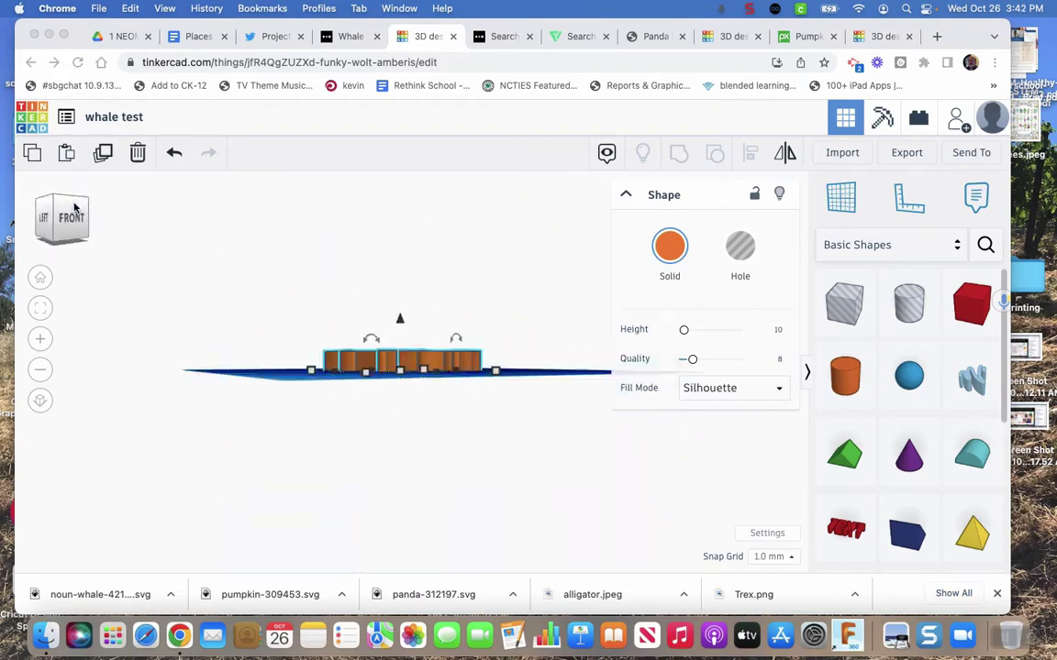
pyautogui.click(74, 209)
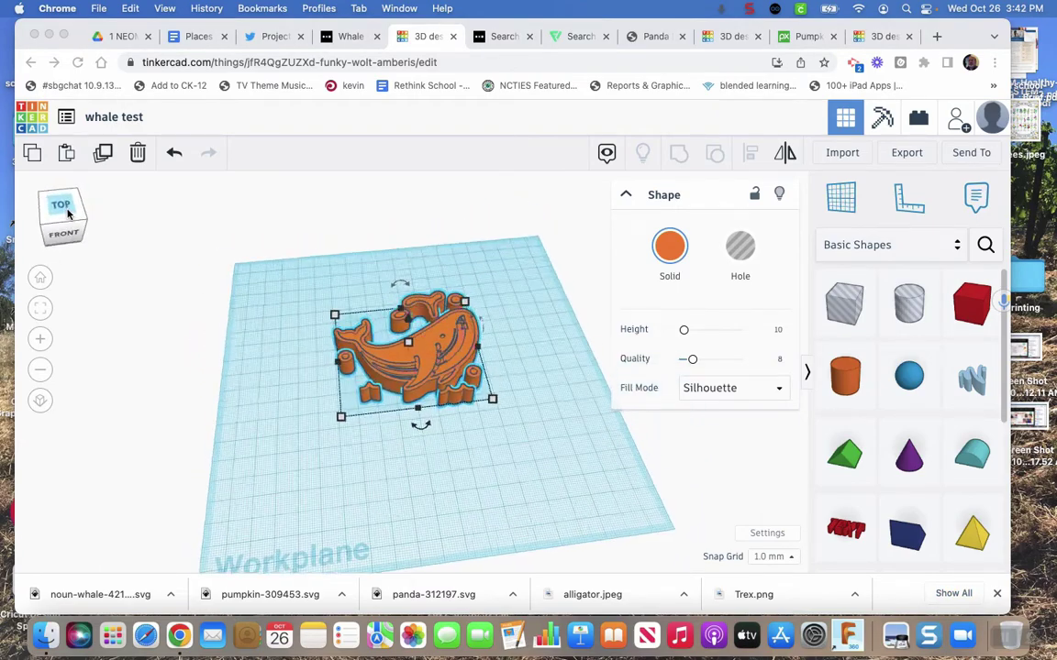
pyautogui.click(779, 333)
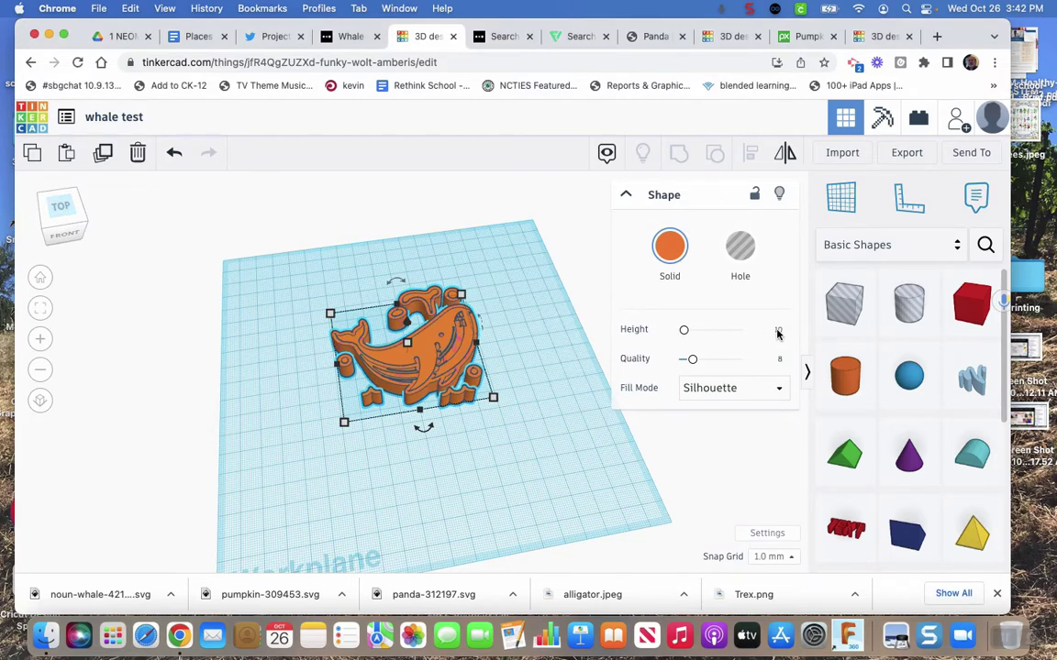
pyautogui.click(779, 332)
pyautogui.write('2')
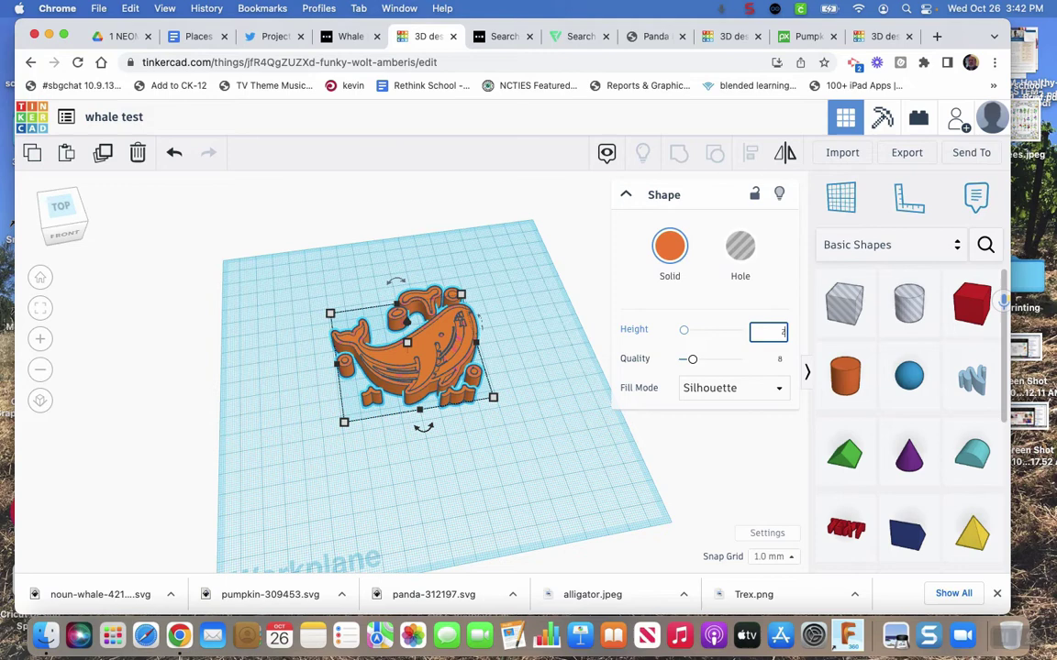
pyautogui.press('Return')
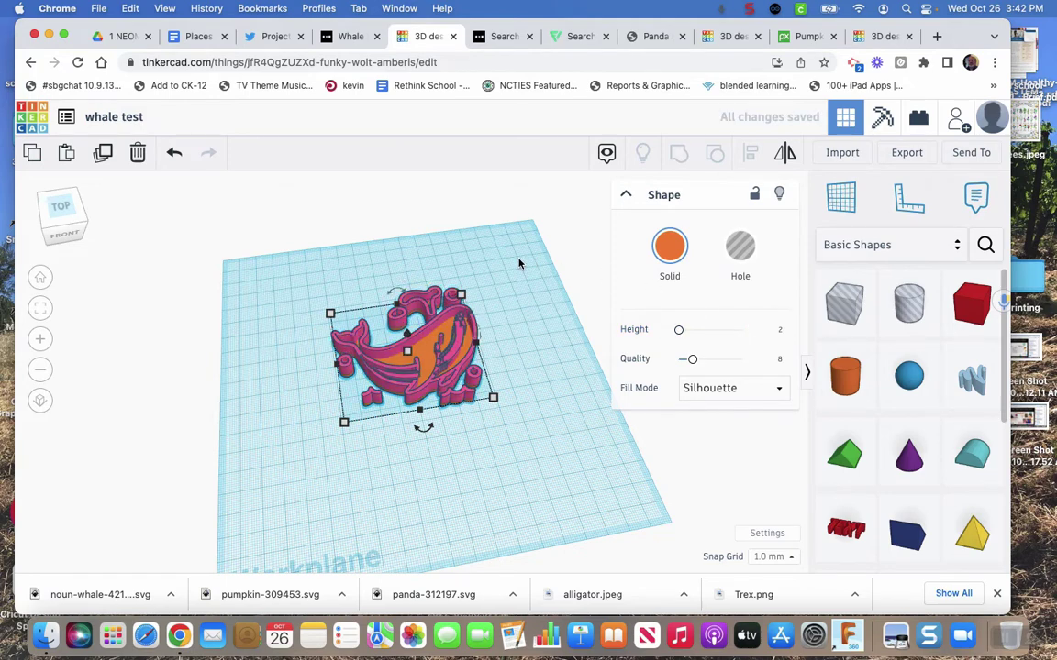
pyautogui.moveTo(70, 222); pyautogui.dragTo(81, 223)
pyautogui.click(81, 223)
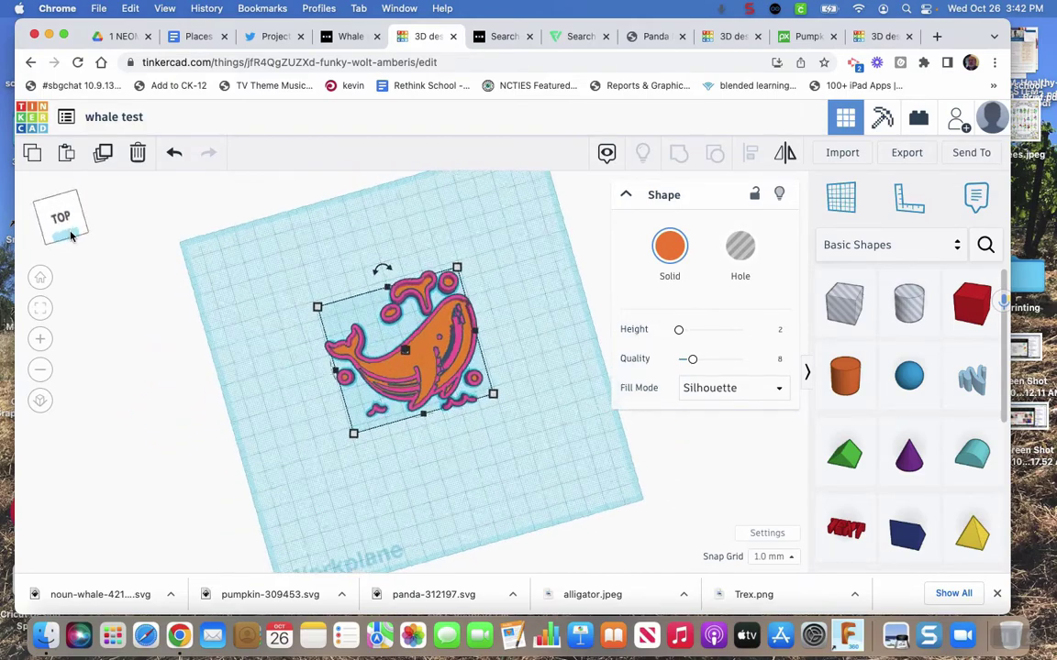
pyautogui.moveTo(65, 237)
pyautogui.mouseDown()
pyautogui.moveTo(79, 207)
pyautogui.moveTo(71, 234)
pyautogui.mouseUp()
pyautogui.click(73, 238)
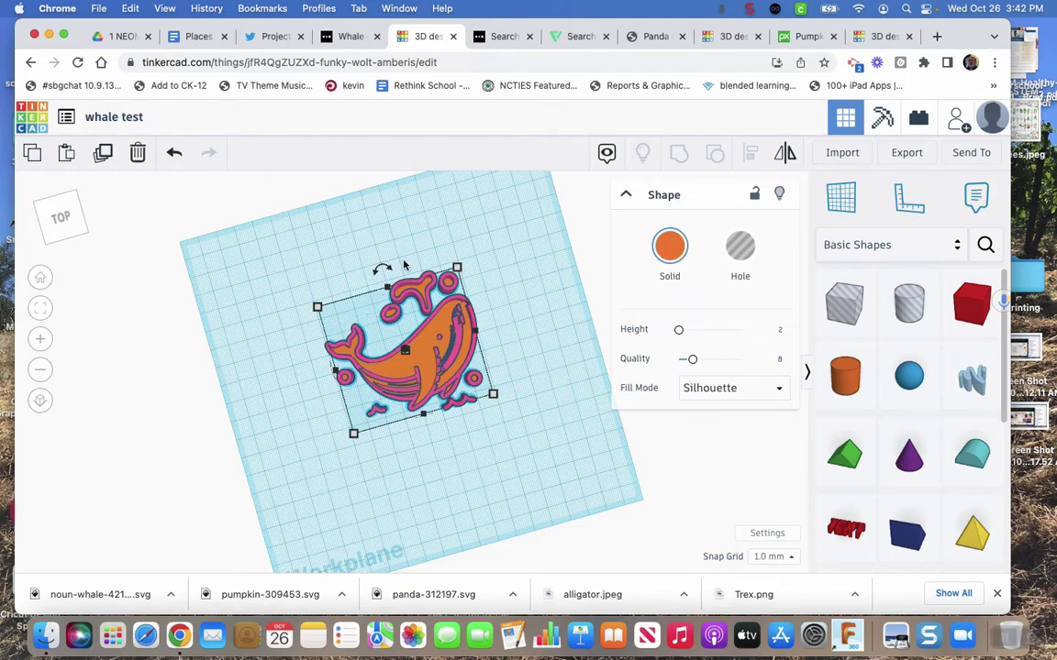
# Glance over Noun Project's panda icons, then move to Flaticon's 'panda' results.
pyautogui.click(488, 38)
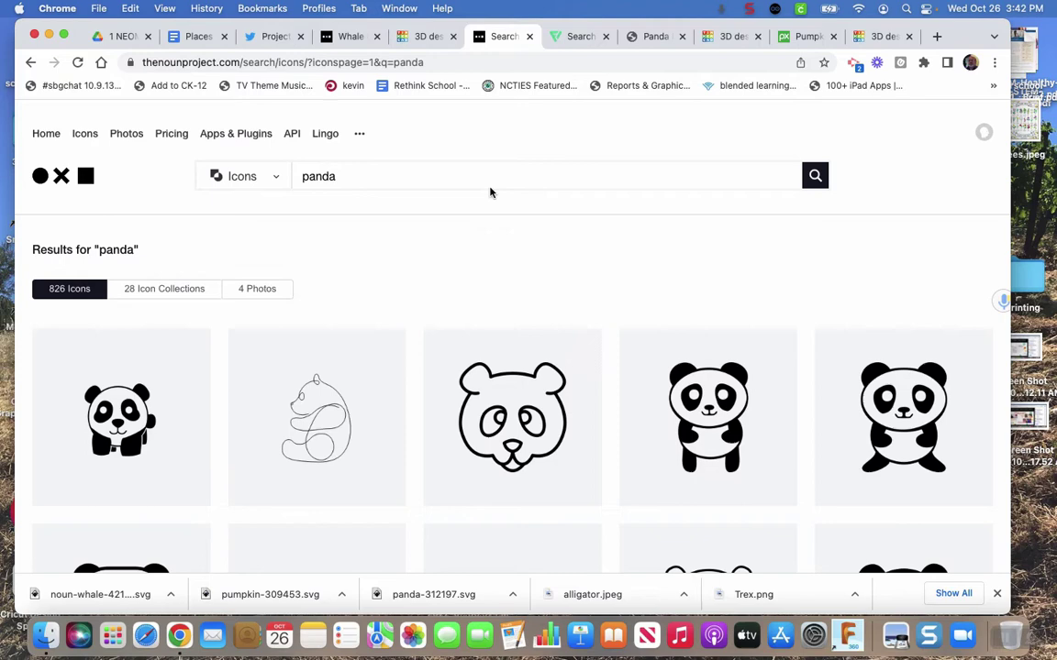
pyautogui.click(565, 38)
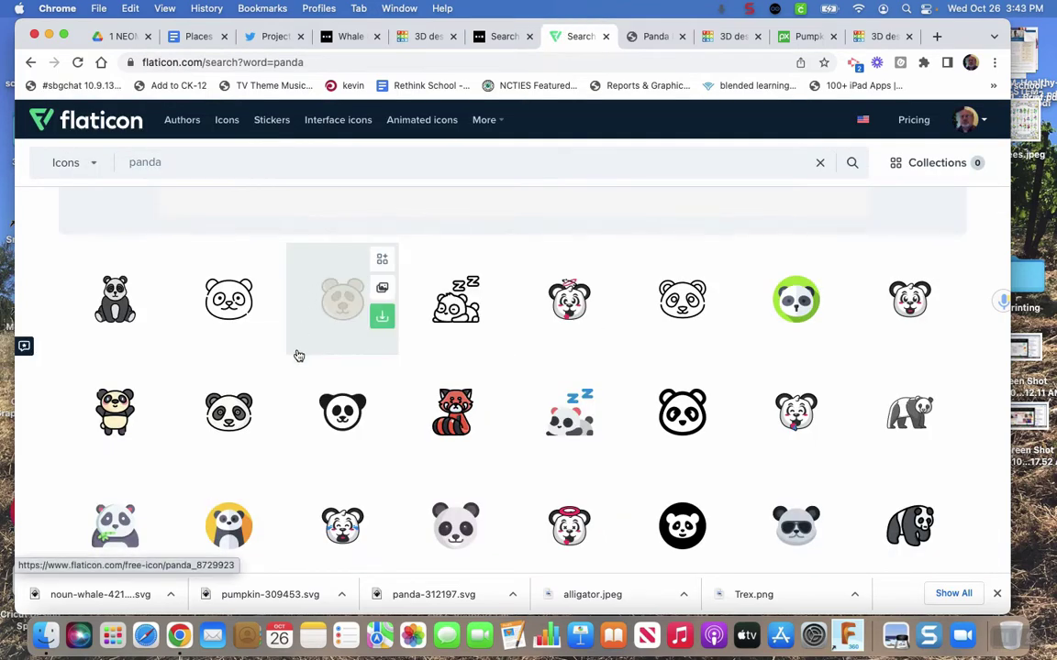
# View an outline panda face icon's details on Flaticon, then the Pixabay Panda page.
pyautogui.click(675, 415)
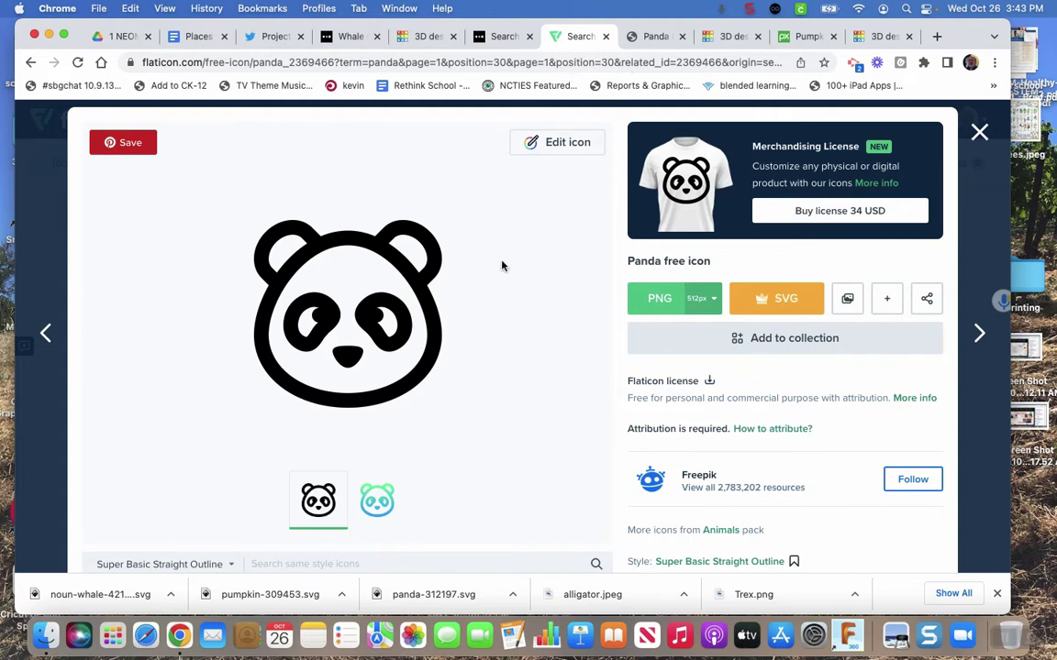
pyautogui.click(650, 37)
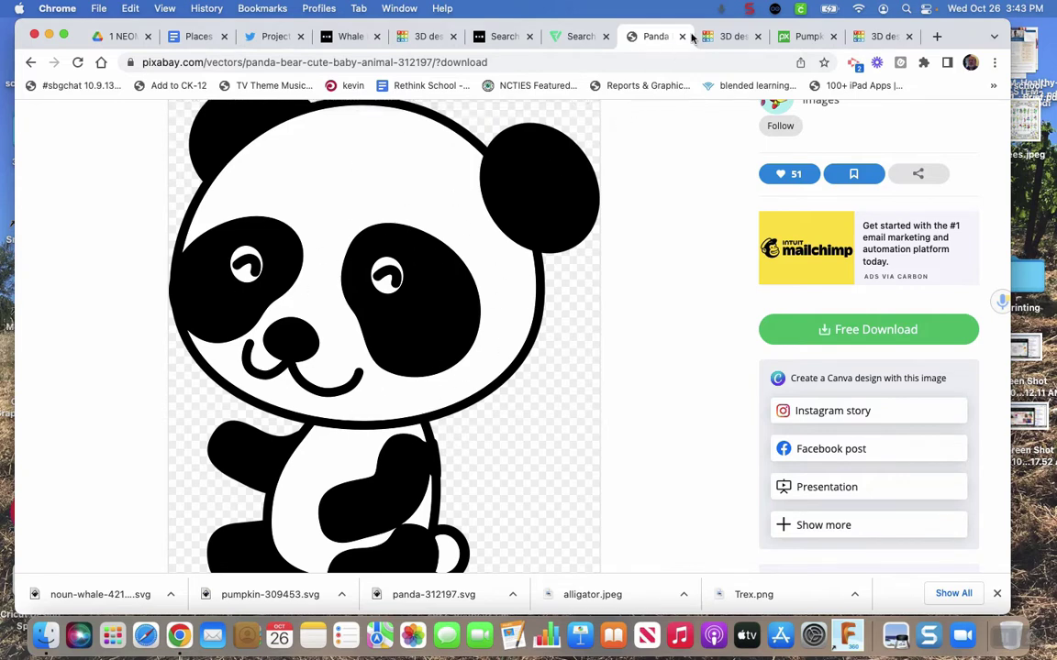
# Back in the panda test design, choose panda-312197.svg as the file to import.
pyautogui.click(727, 37)
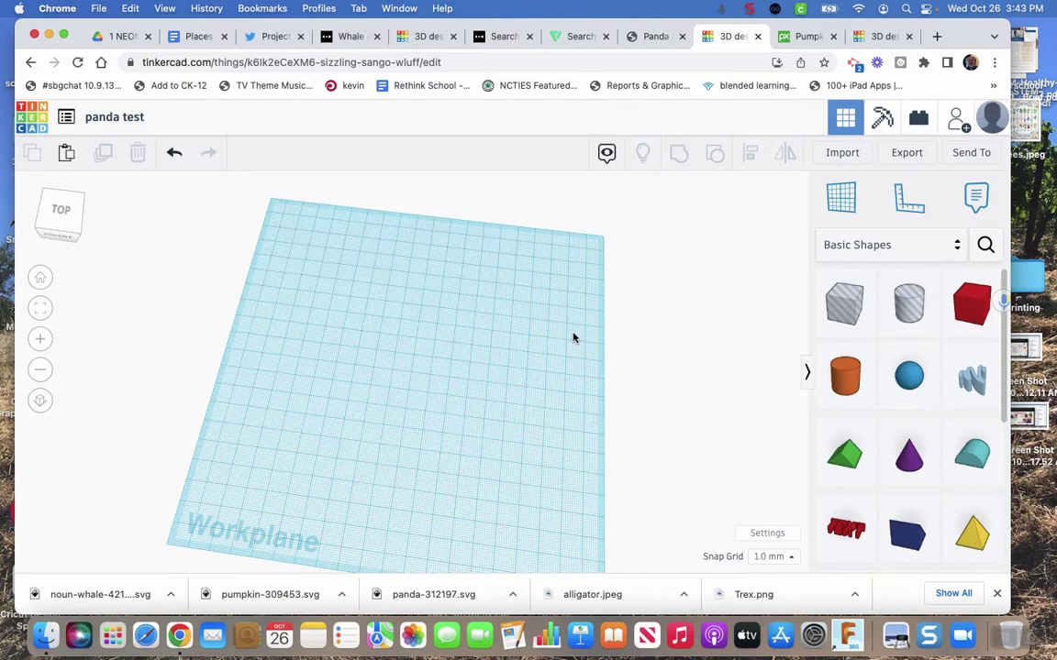
pyautogui.click(843, 154)
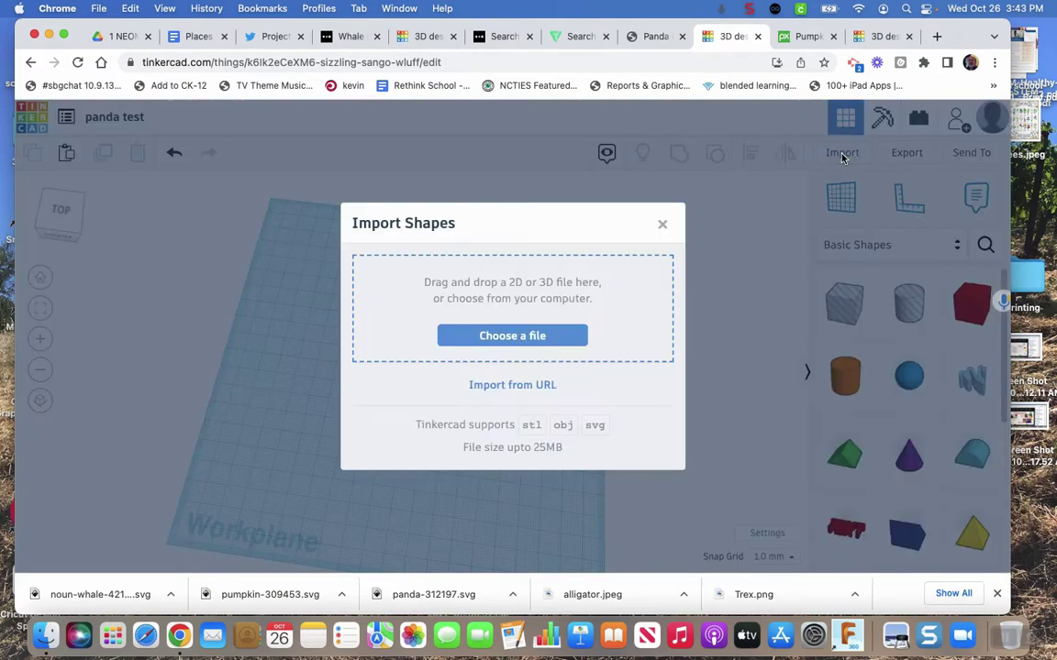
pyautogui.click(483, 336)
pyautogui.scroll(-5, 393, 328)
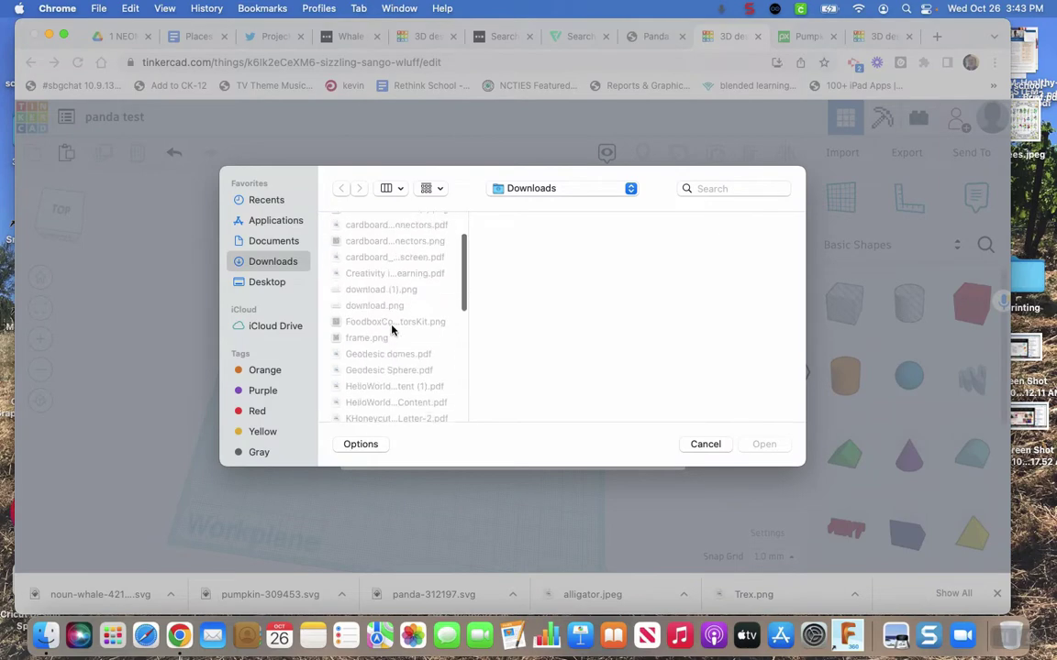
pyautogui.click(375, 347)
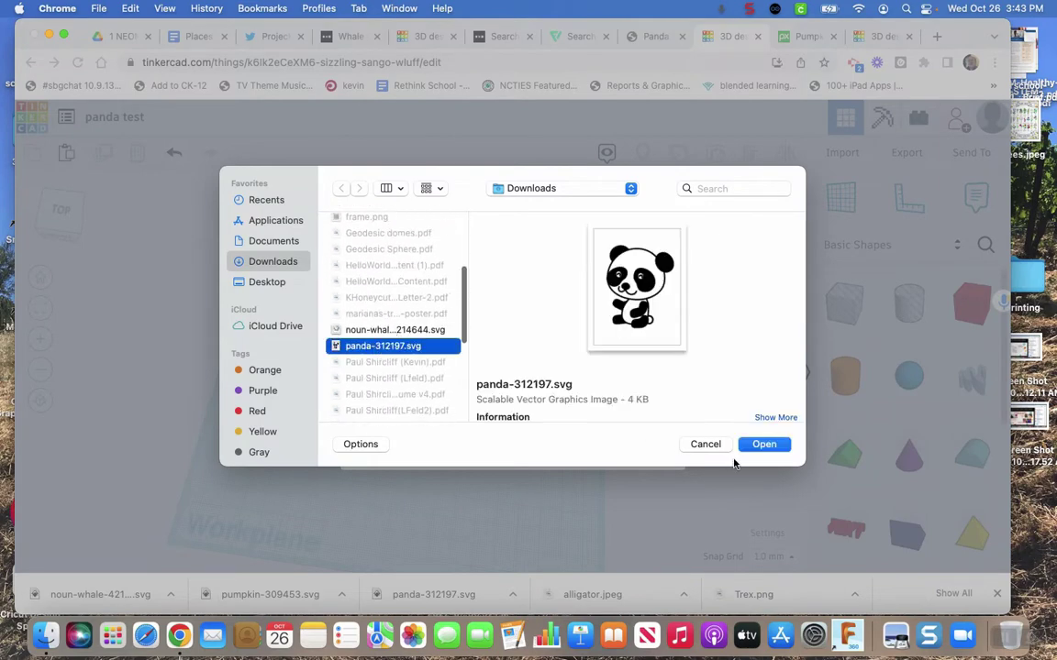
pyautogui.click(764, 444)
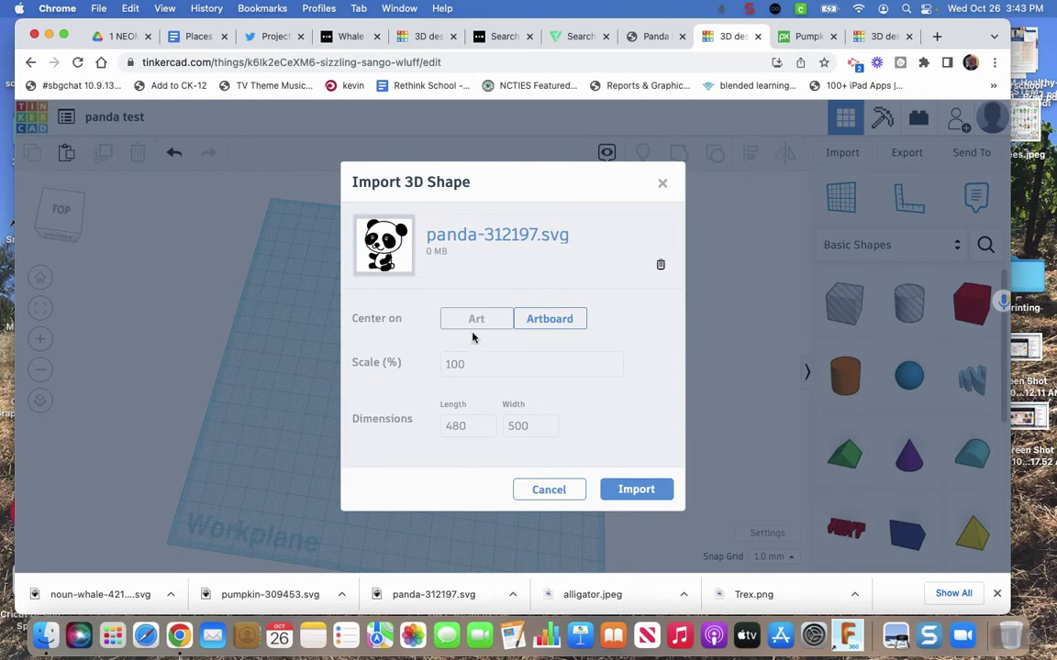
# Import the panda at length 100 (width 104.17) and inspect it on the workplane.
pyautogui.click(456, 427)
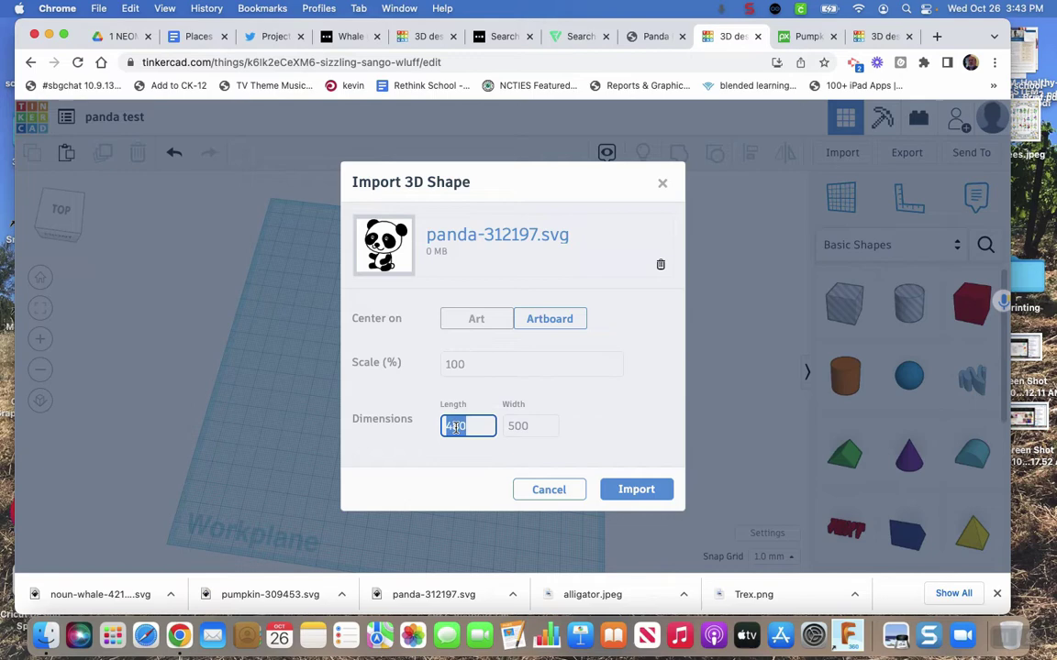
pyautogui.write('100')
pyautogui.press('Tab')
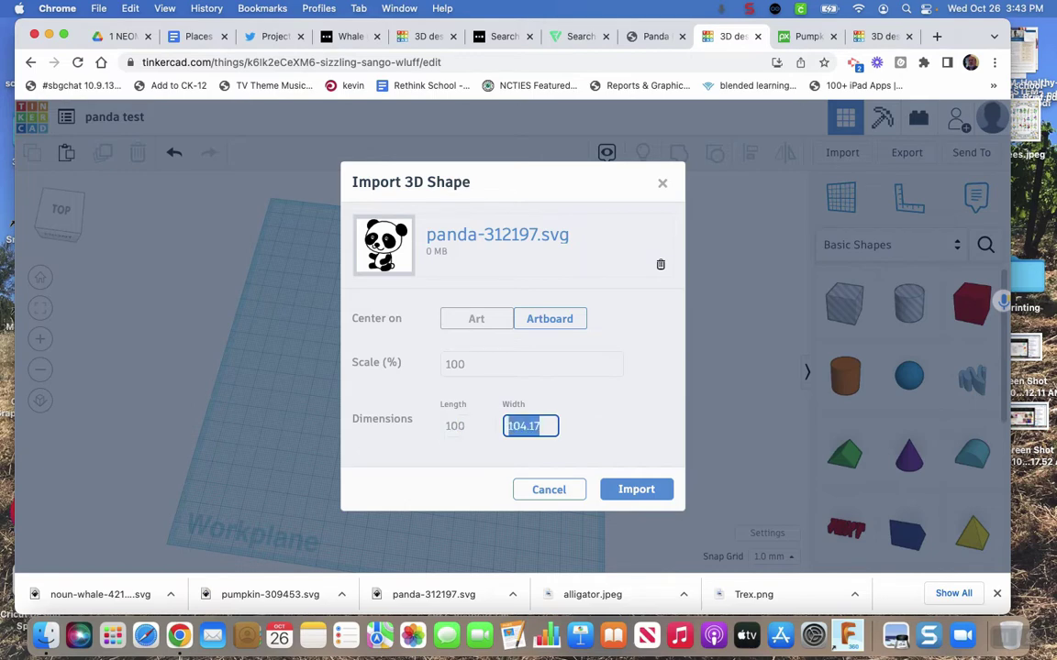
pyautogui.click(623, 492)
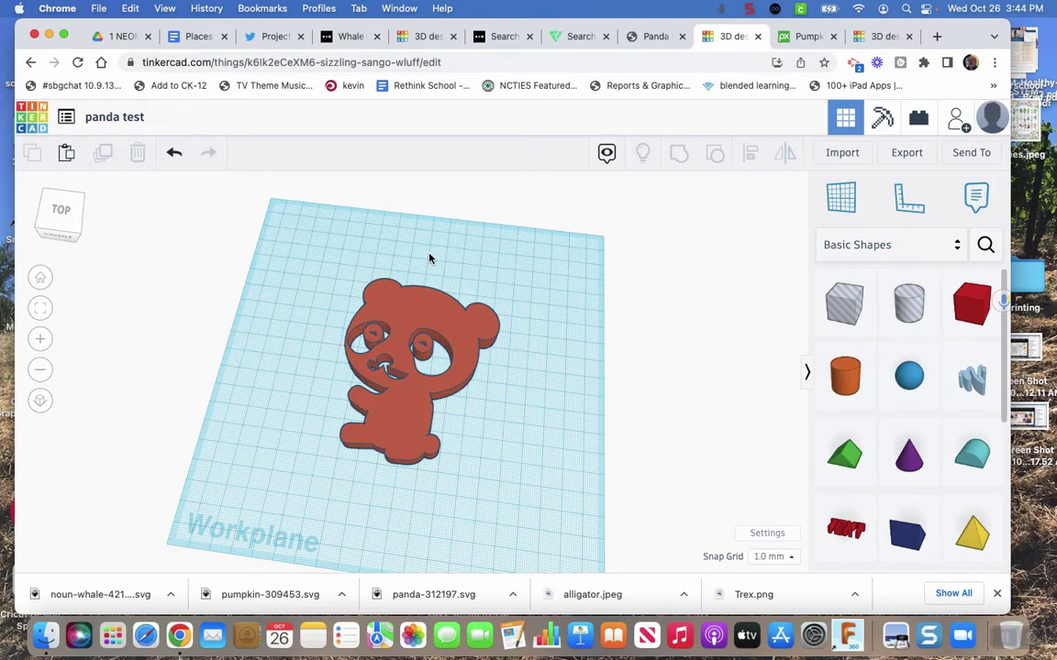
pyautogui.click(418, 309)
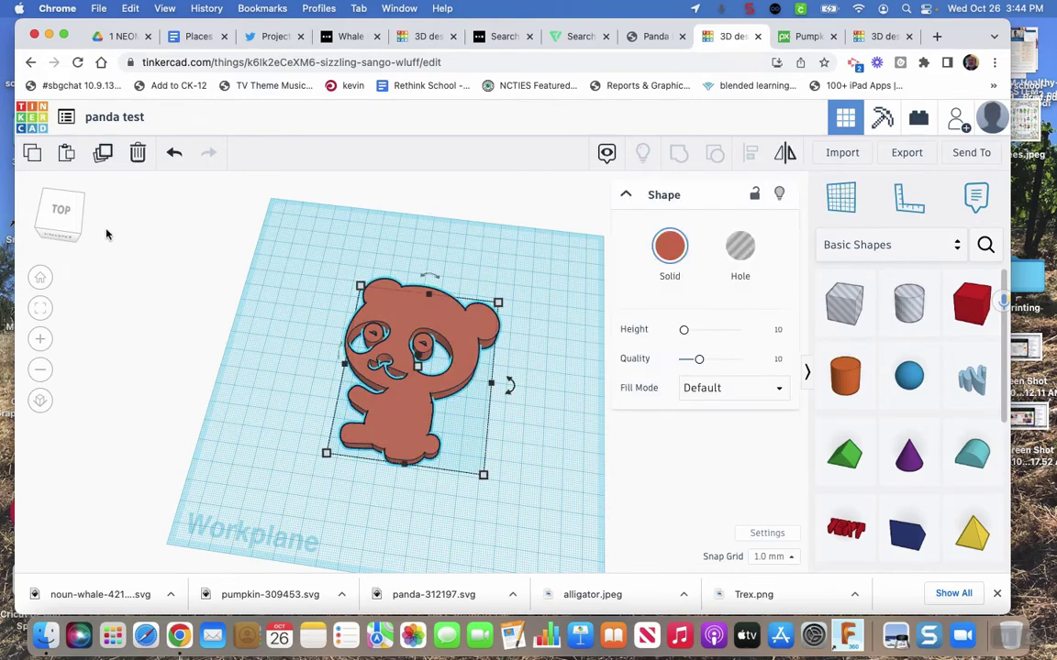
pyautogui.moveTo(70, 220); pyautogui.dragTo(75, 233)
pyautogui.click(298, 244)
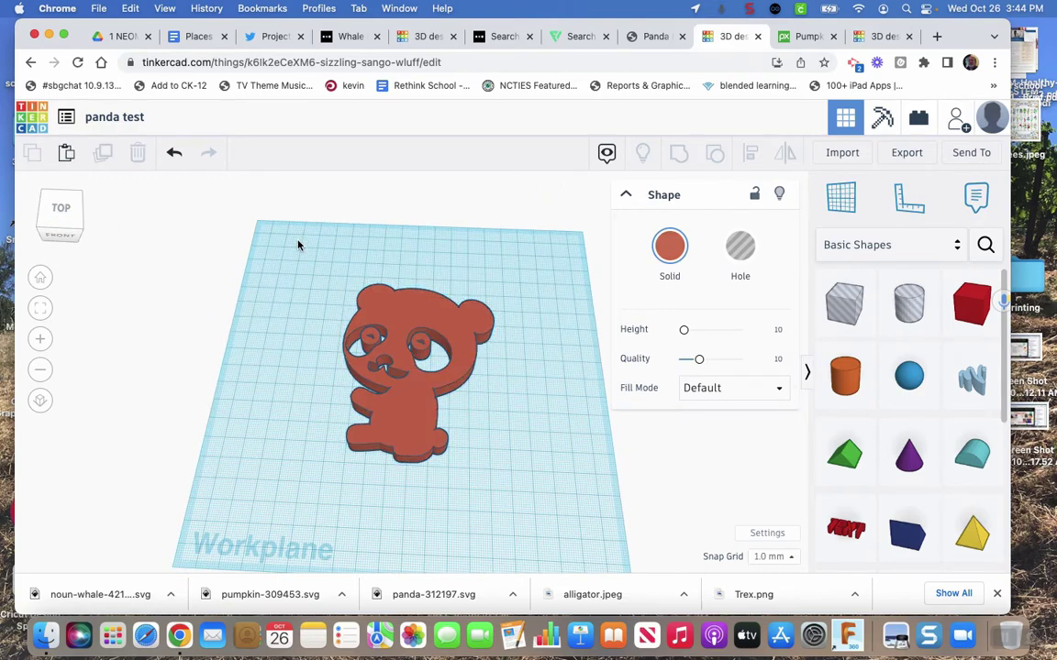
# Import a second copy of panda-312197.svg at 100 by 104.17, overlapping the first.
pyautogui.click(842, 154)
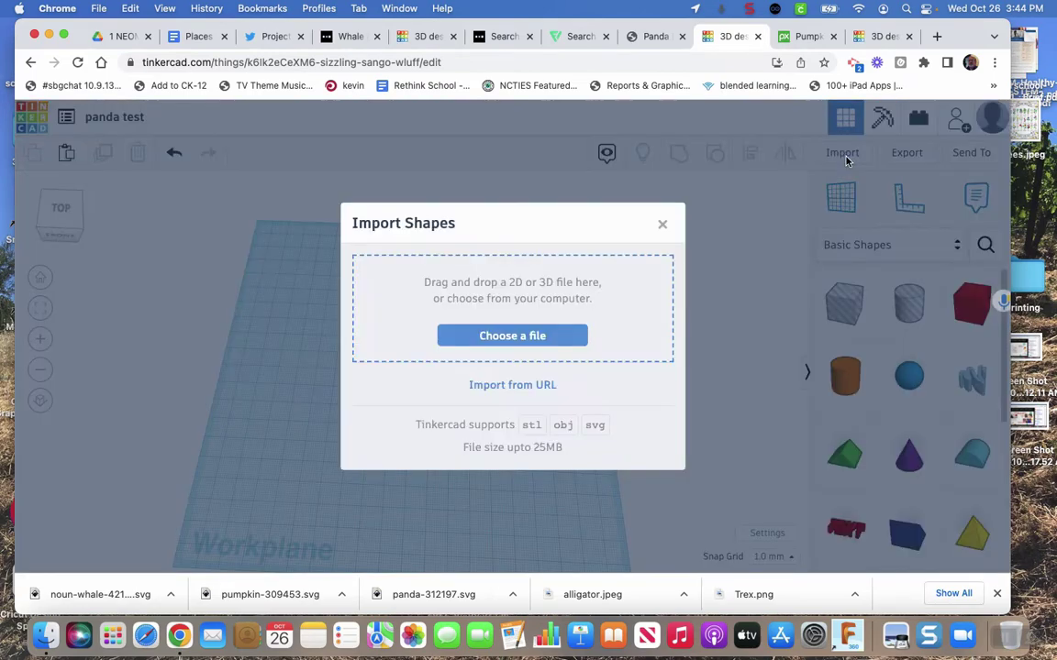
pyautogui.click(507, 337)
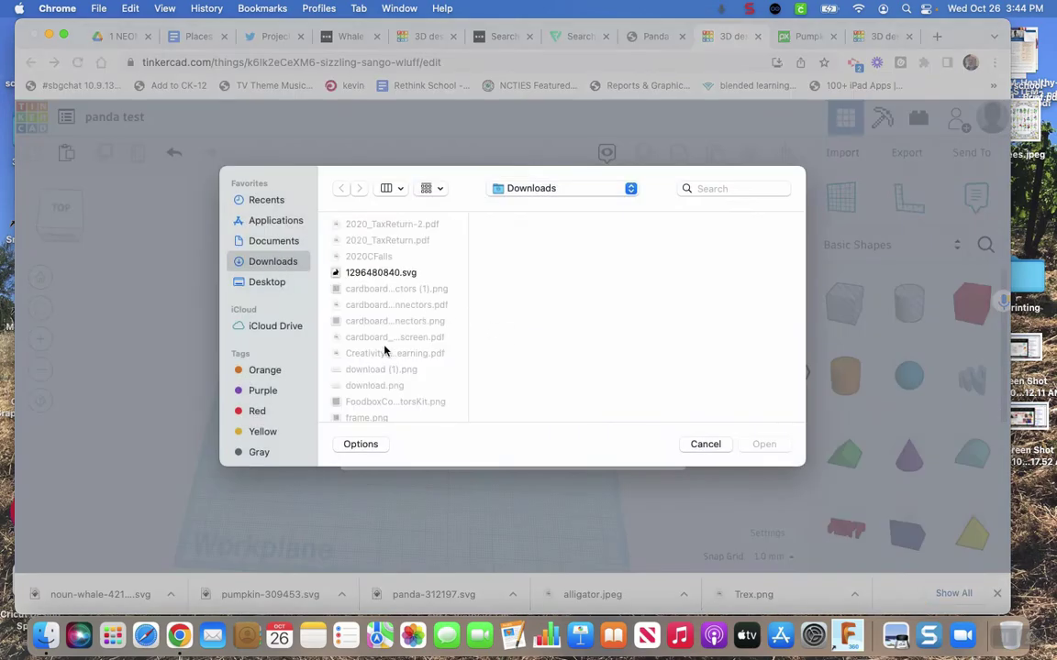
pyautogui.scroll(-6, 383, 355)
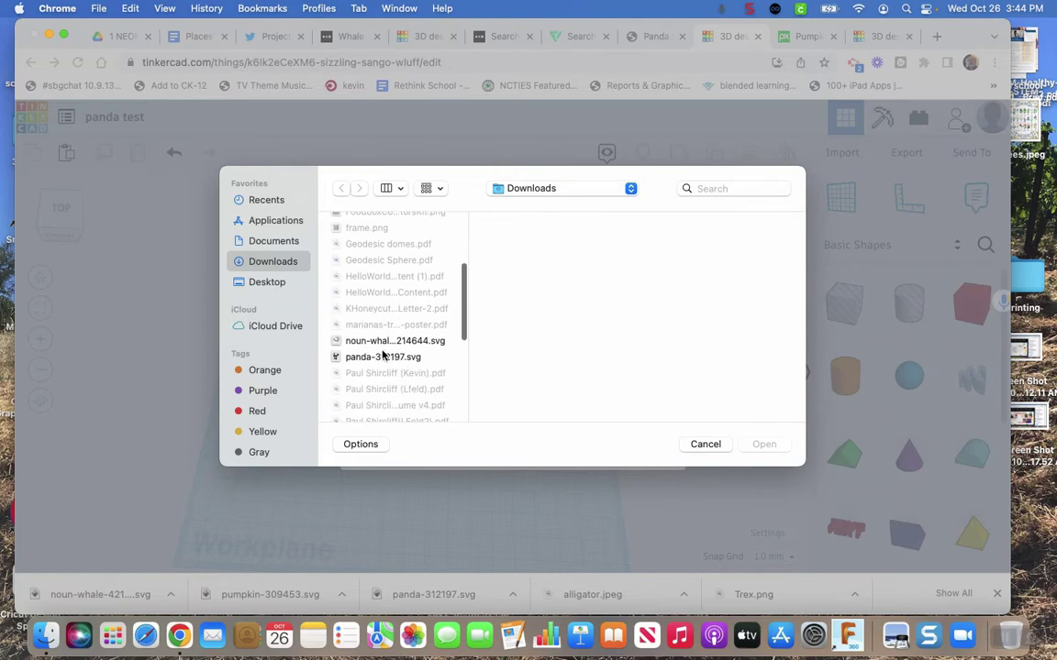
pyautogui.click(367, 357)
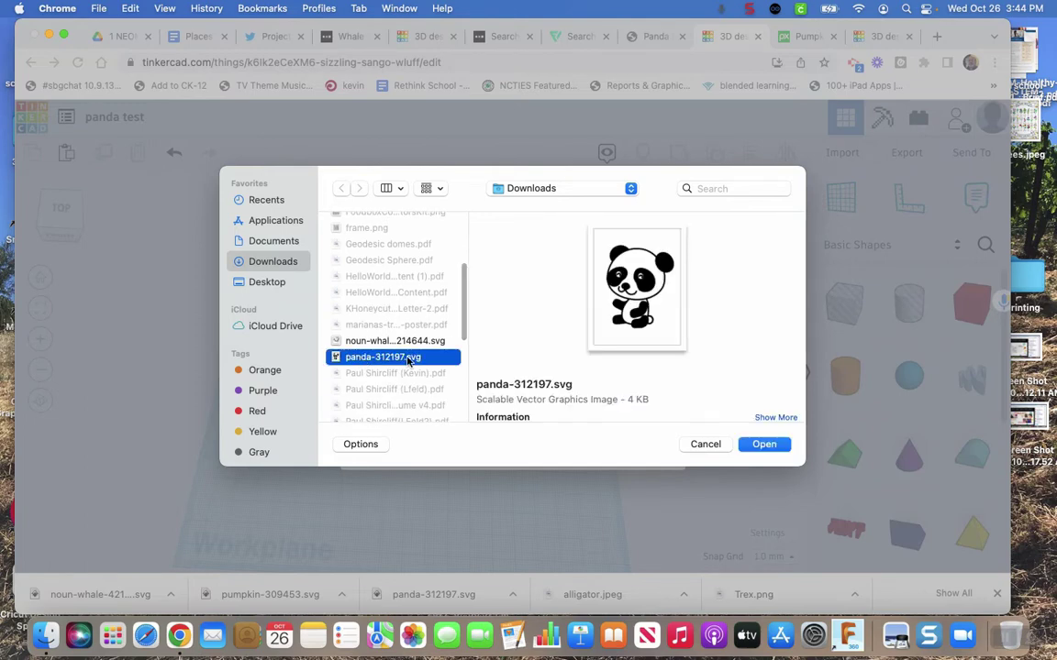
pyautogui.click(764, 444)
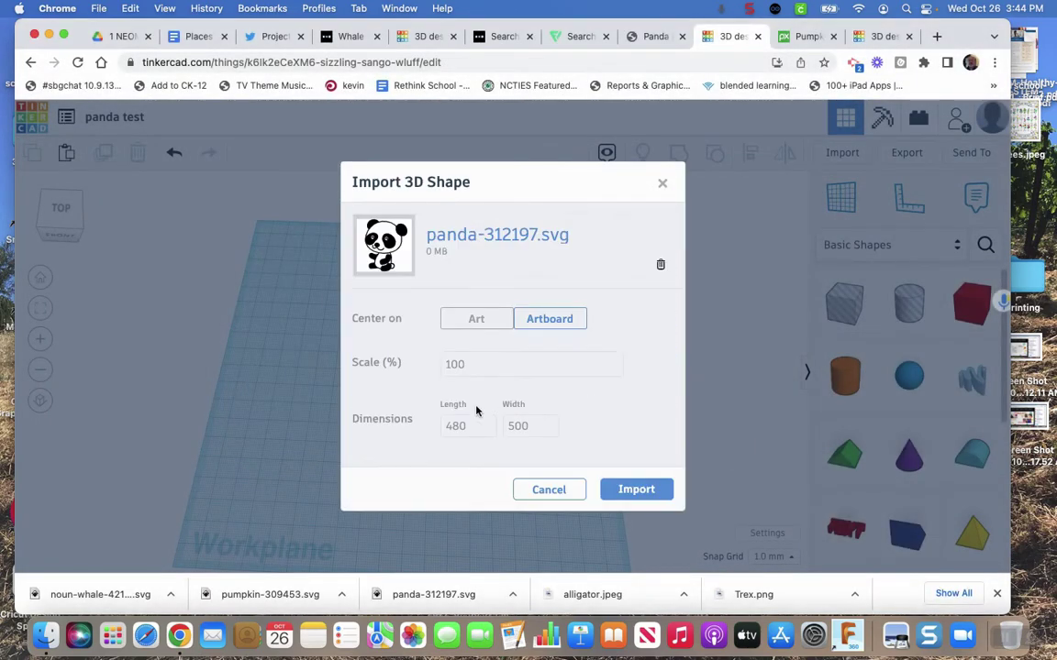
pyautogui.click(457, 424)
pyautogui.doubleClick(457, 424)
pyautogui.write('100')
pyautogui.press('Tab')
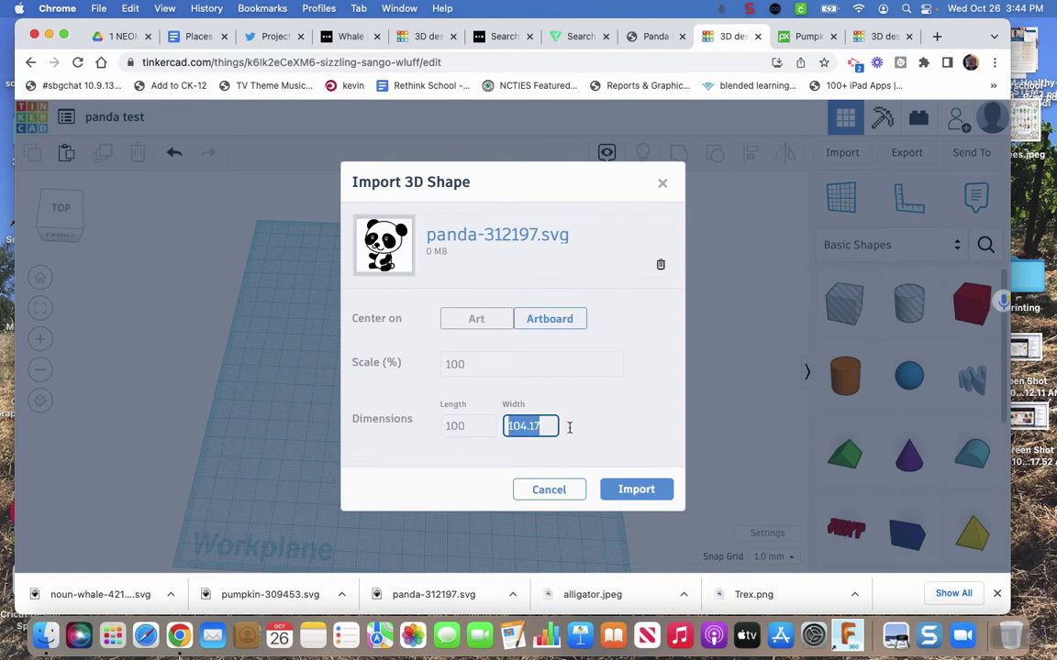
pyautogui.click(635, 490)
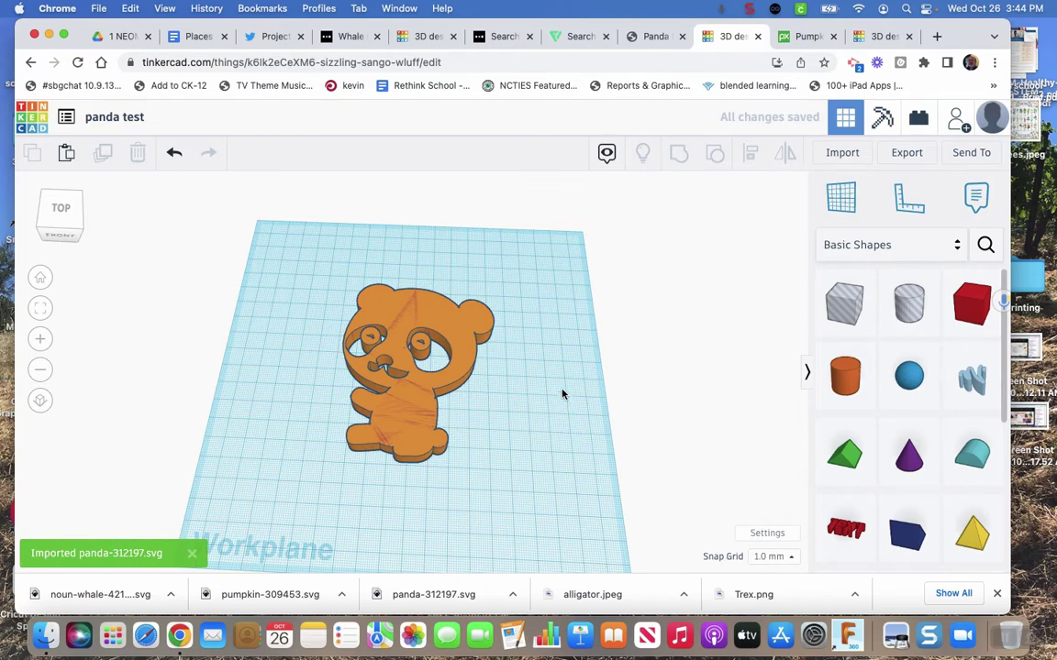
# Give the new panda a Silhouette fill with height 2, viewed from the top.
pyautogui.click(441, 321)
pyautogui.click(747, 388)
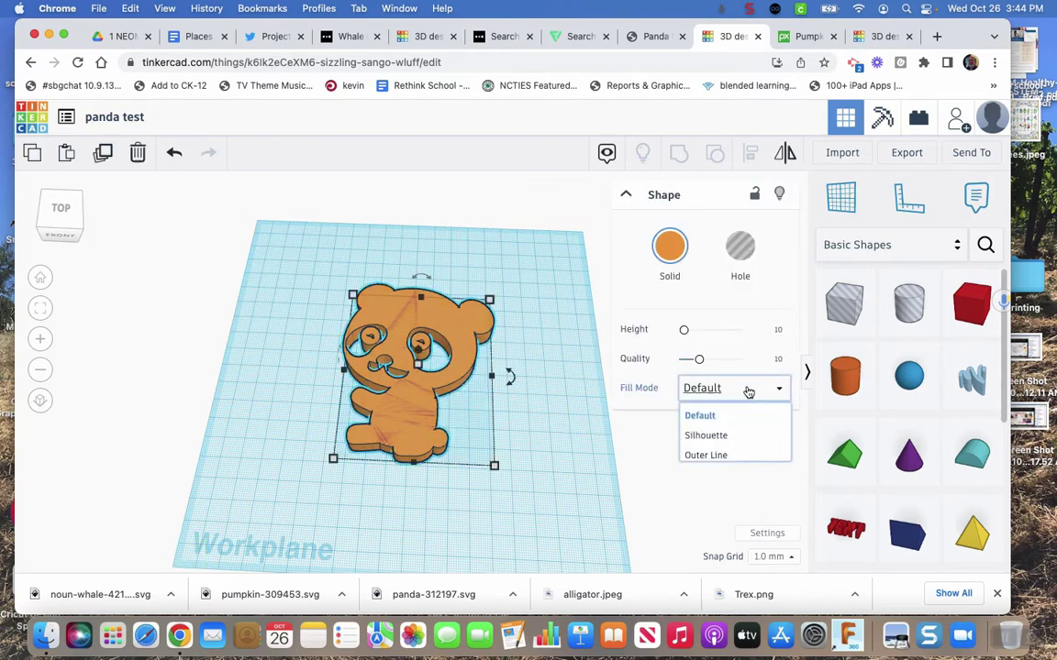
pyautogui.click(704, 435)
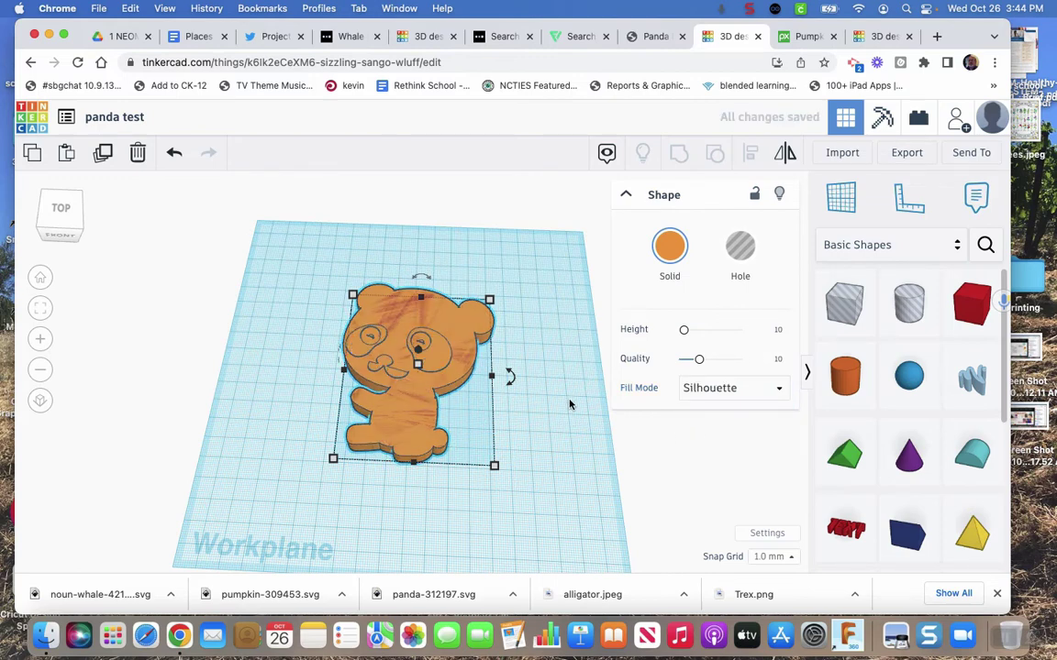
pyautogui.click(779, 331)
pyautogui.write('2')
pyautogui.press('Return')
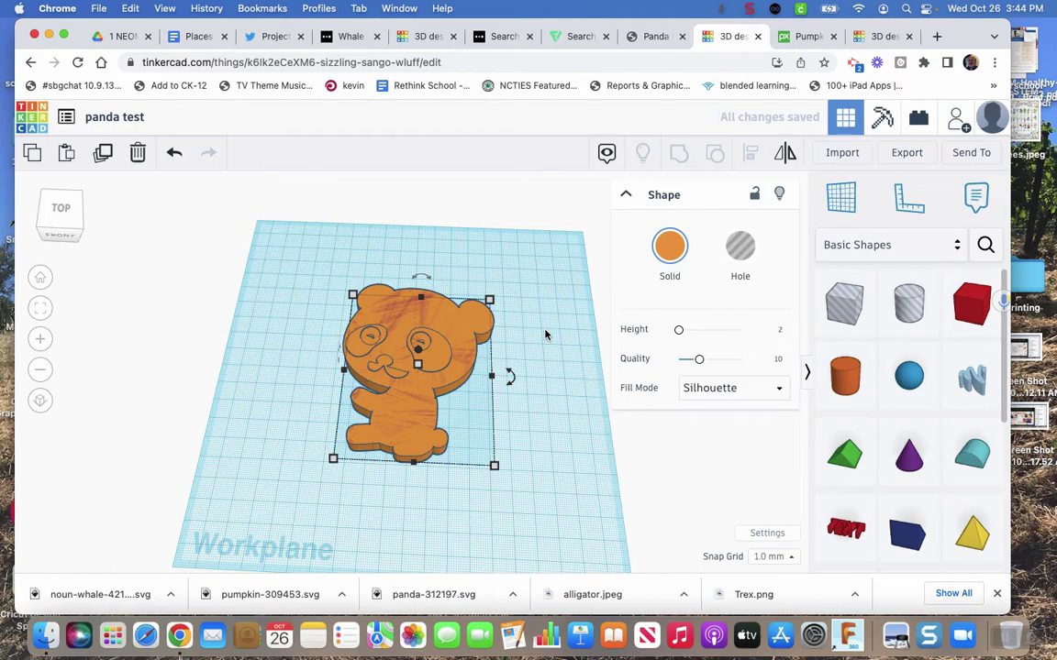
pyautogui.click(67, 220)
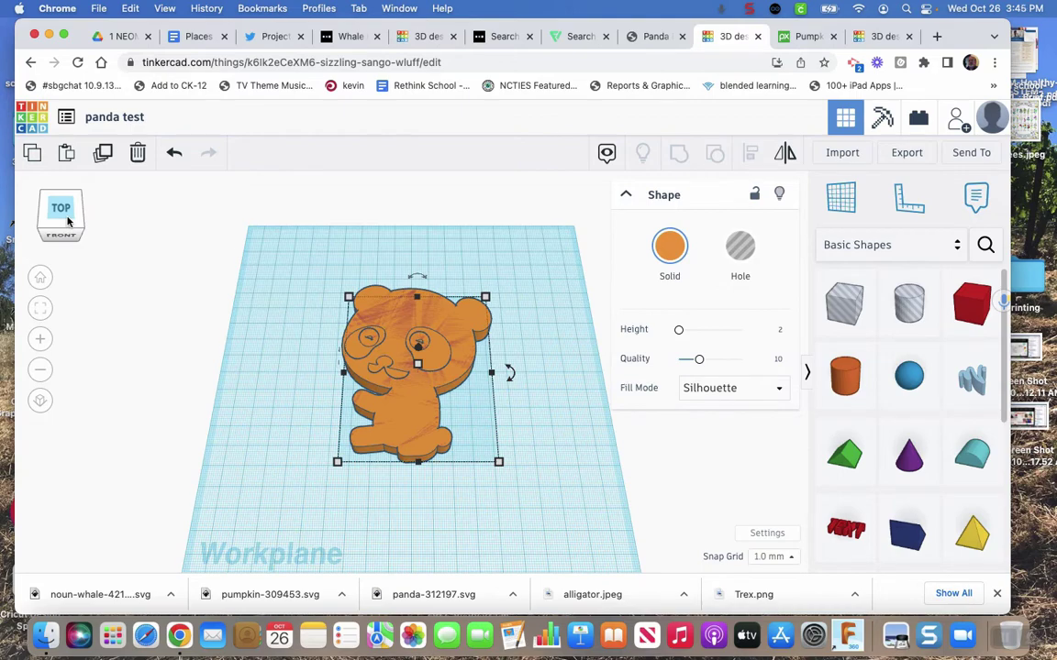
pyautogui.click(550, 421)
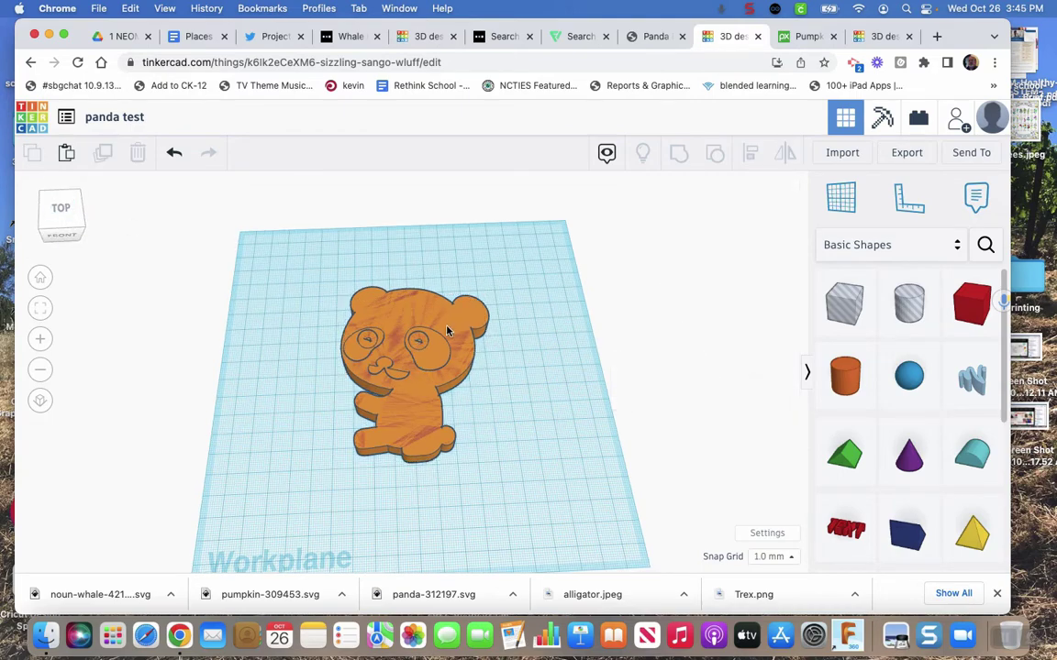
# Align the two pandas, centring them on each other front-to-back and side-to-side.
pyautogui.moveTo(478, 316); pyautogui.dragTo(576, 295)
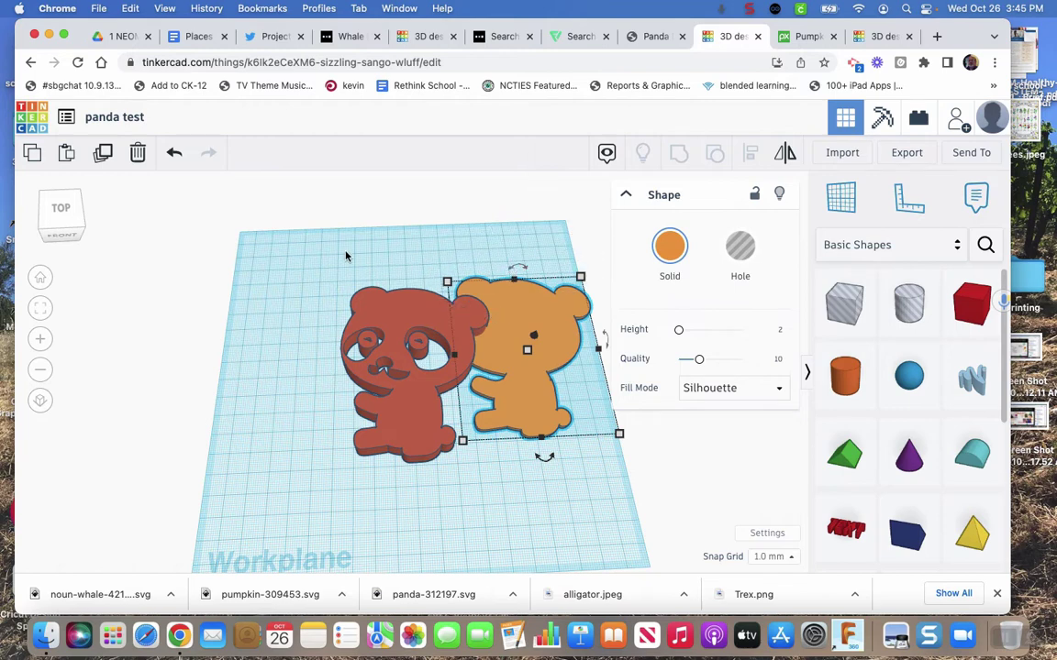
pyautogui.moveTo(346, 251); pyautogui.dragTo(627, 510)
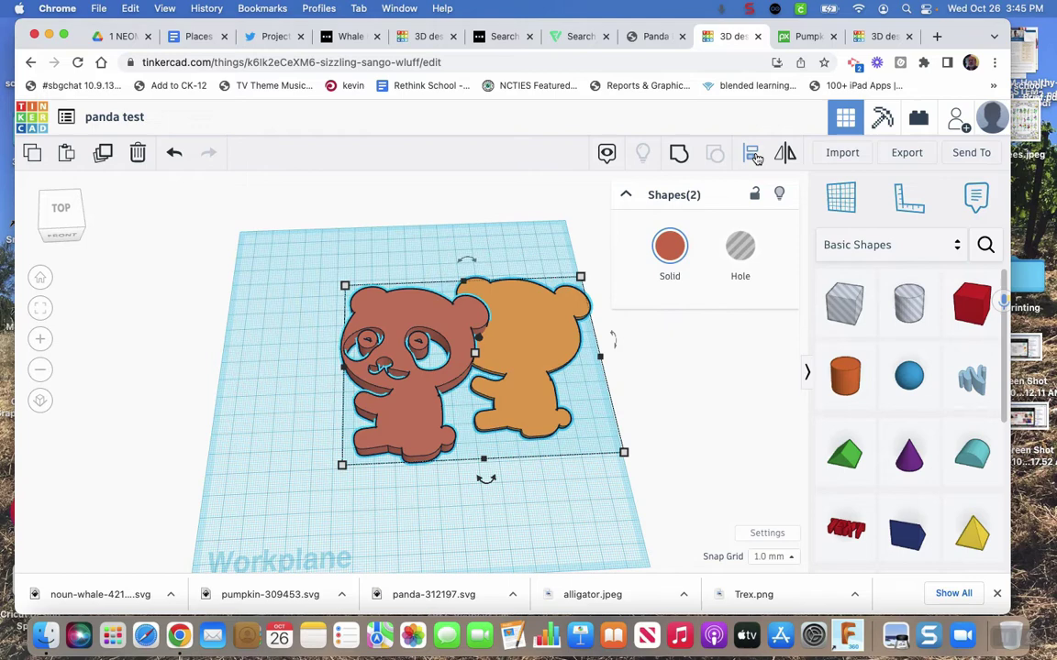
pyautogui.press('l')
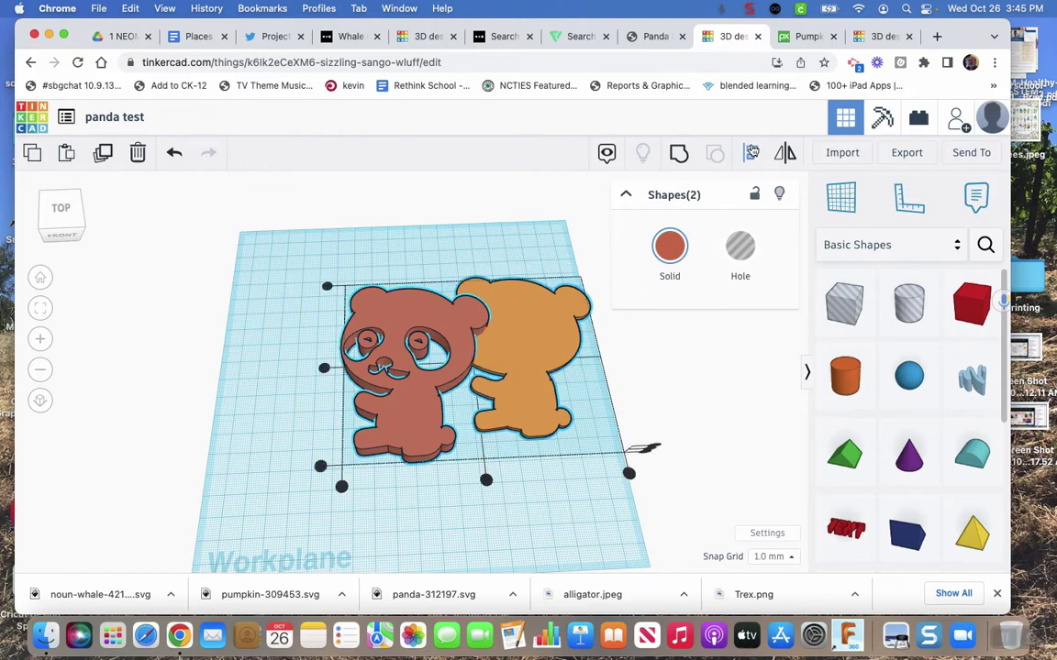
pyautogui.click(486, 480)
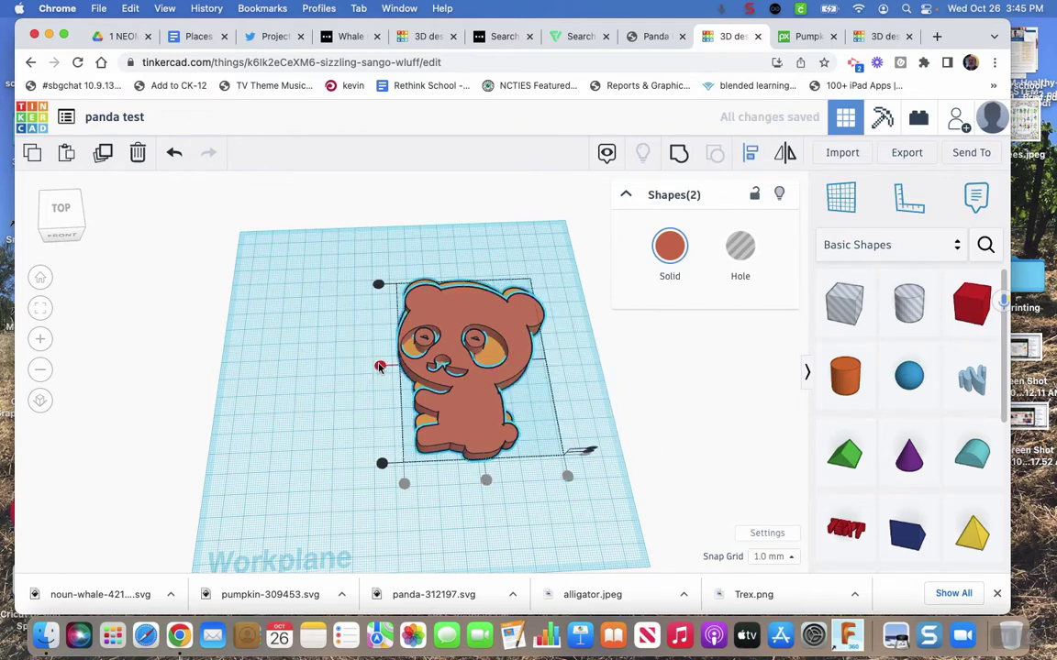
pyautogui.click(380, 366)
pyautogui.click(318, 382)
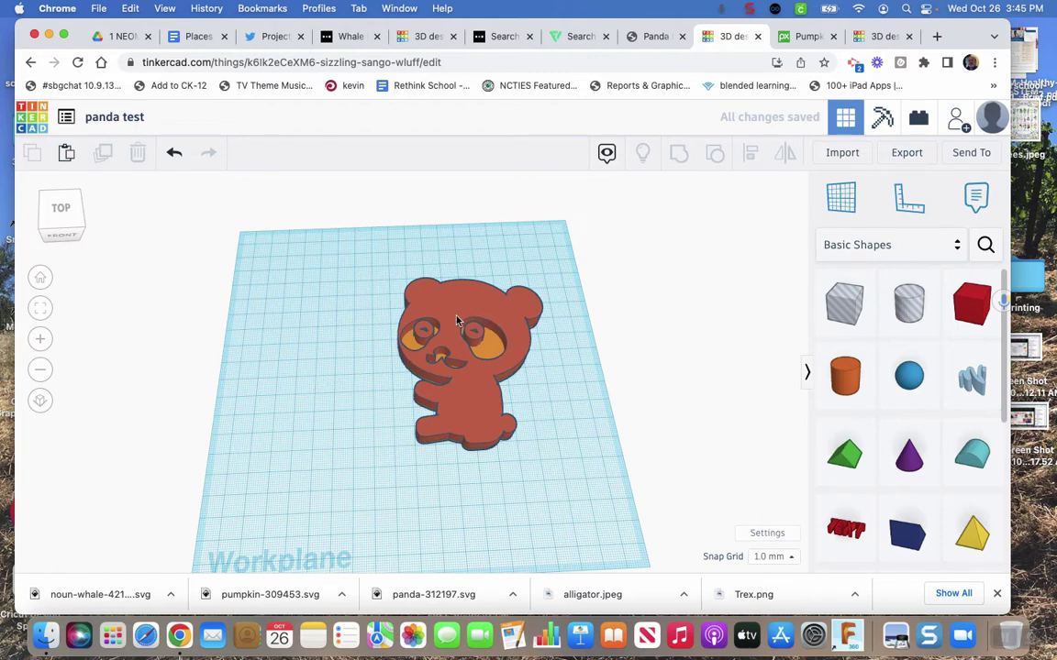
# Lower the top panda's height to 5.
pyautogui.click(533, 307)
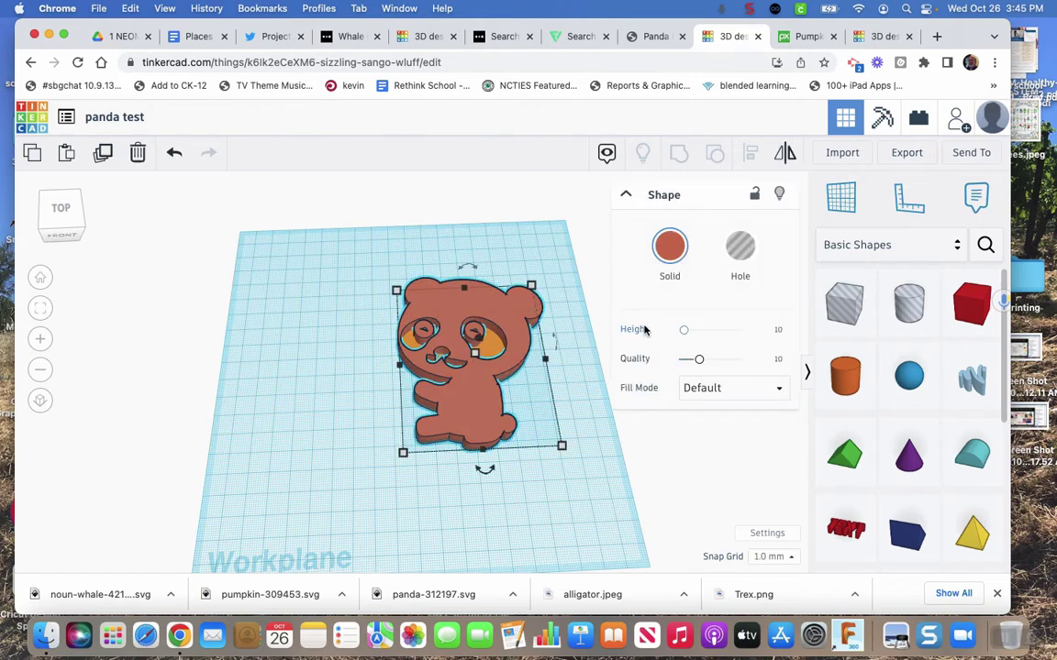
pyautogui.click(778, 331)
pyautogui.write('5')
pyautogui.press('Return')
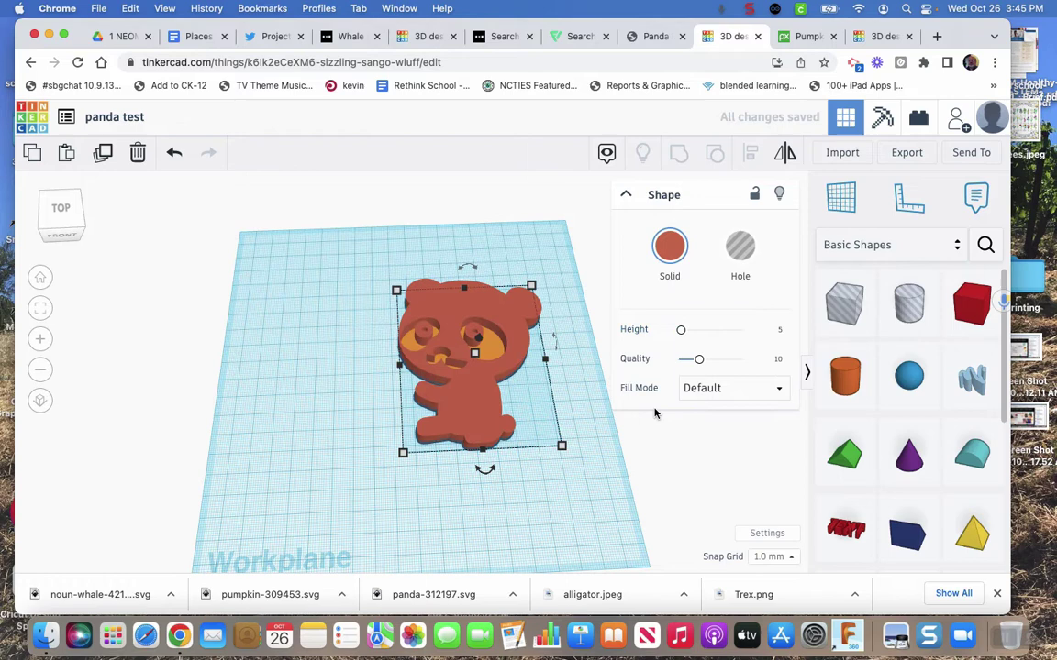
pyautogui.click(583, 515)
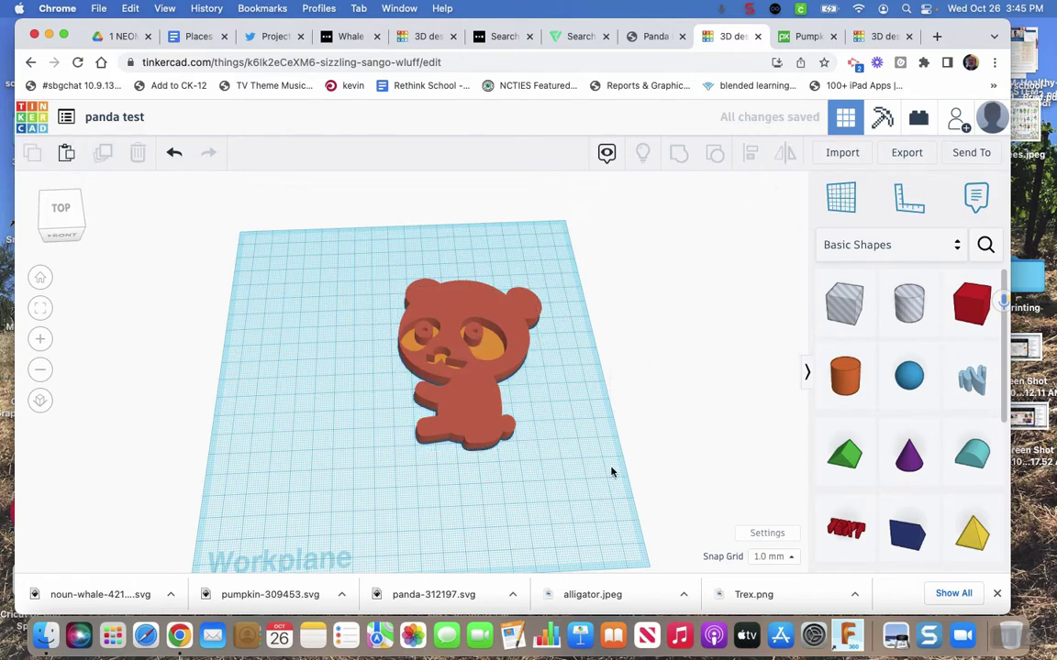
# Duplicate the panda, restore the copy's height to 10 and colour it red.
pyautogui.click(415, 294)
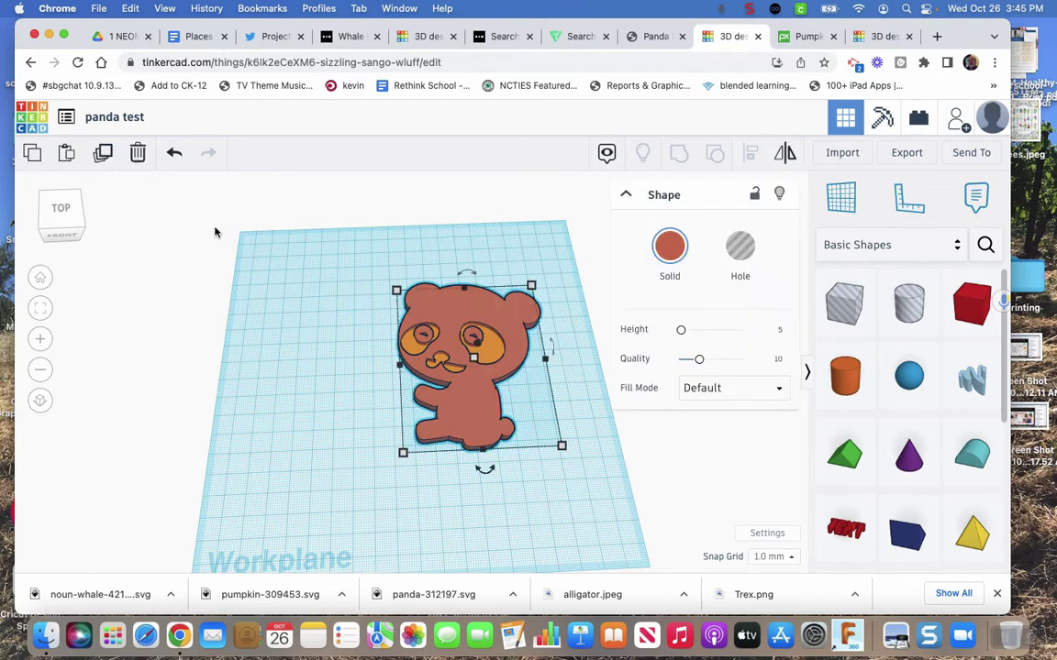
pyautogui.click(103, 157)
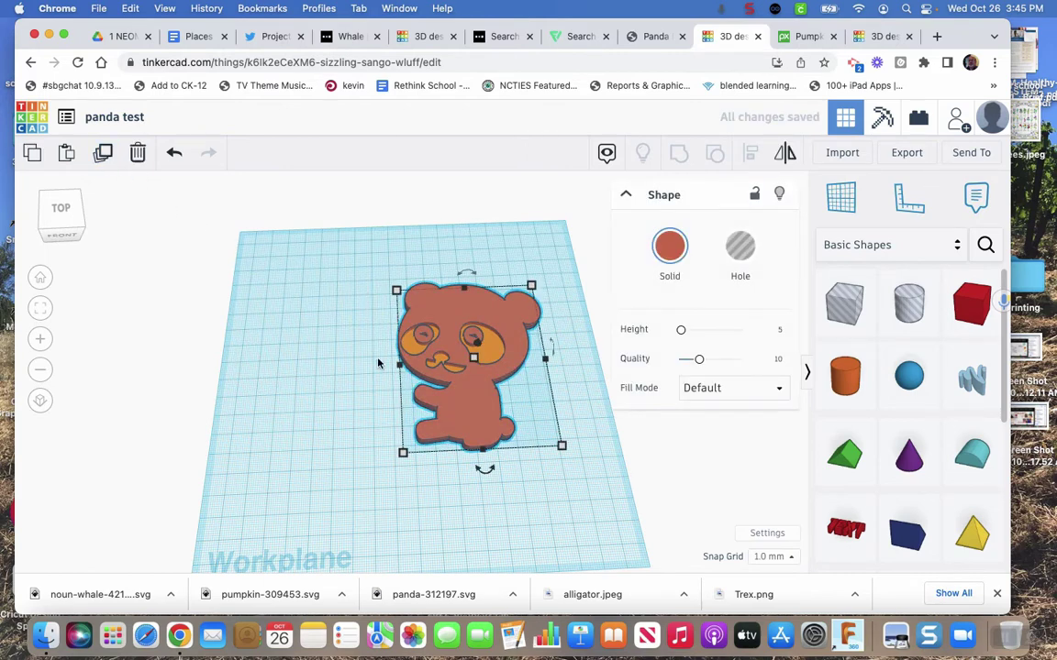
pyautogui.click(780, 332)
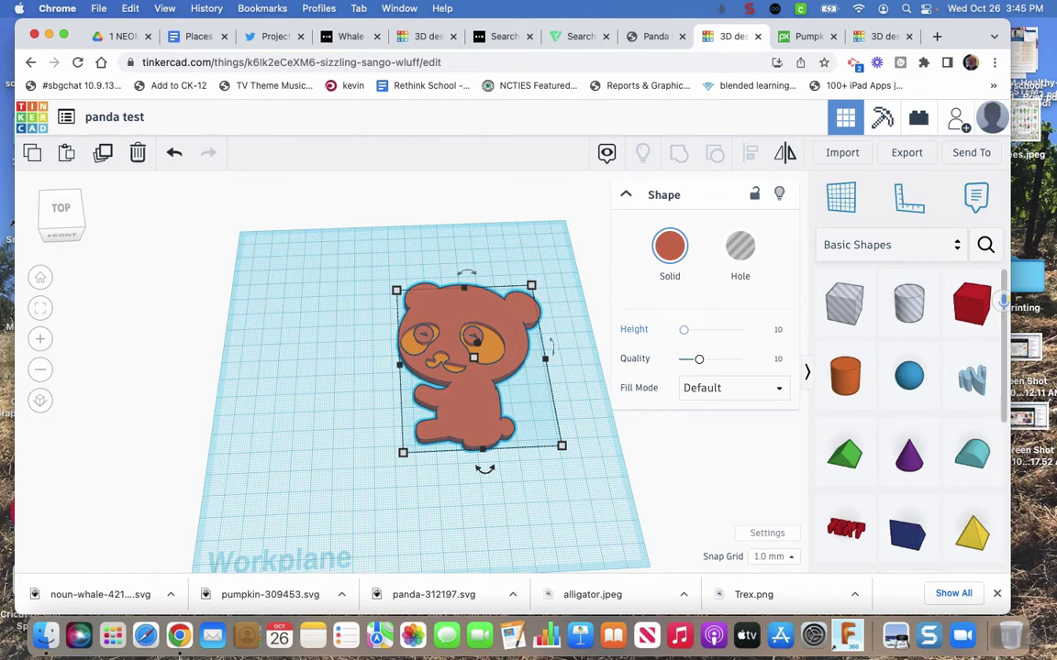
pyautogui.press('Return')
pyautogui.click(676, 246)
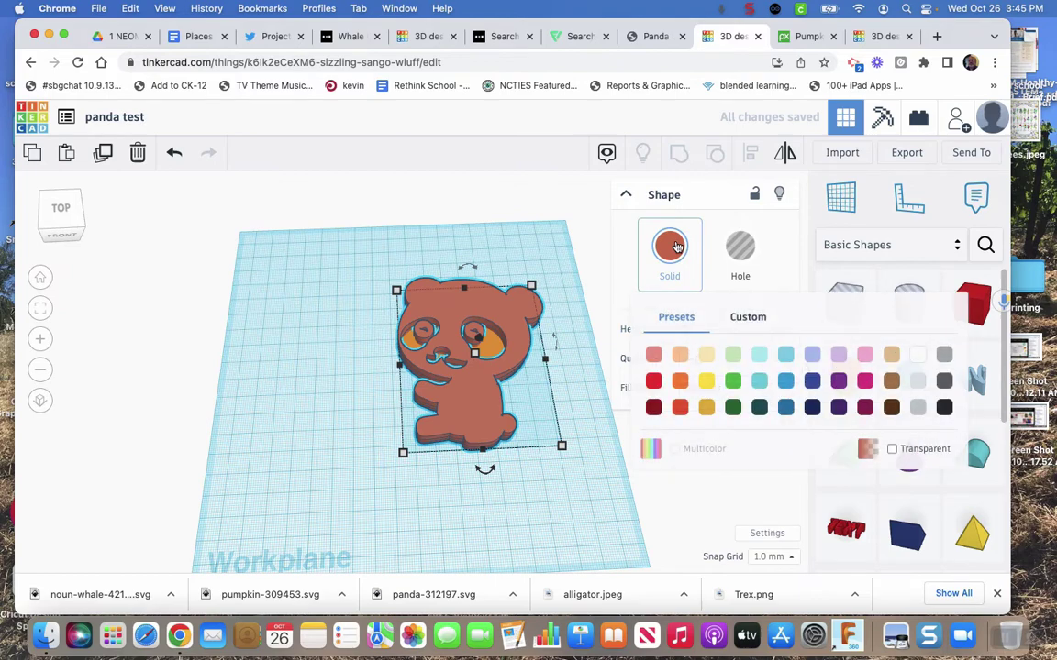
pyautogui.click(654, 377)
# Make the red copy an Outer Line rim with line width 2, then check it at an angle.
pyautogui.click(693, 391)
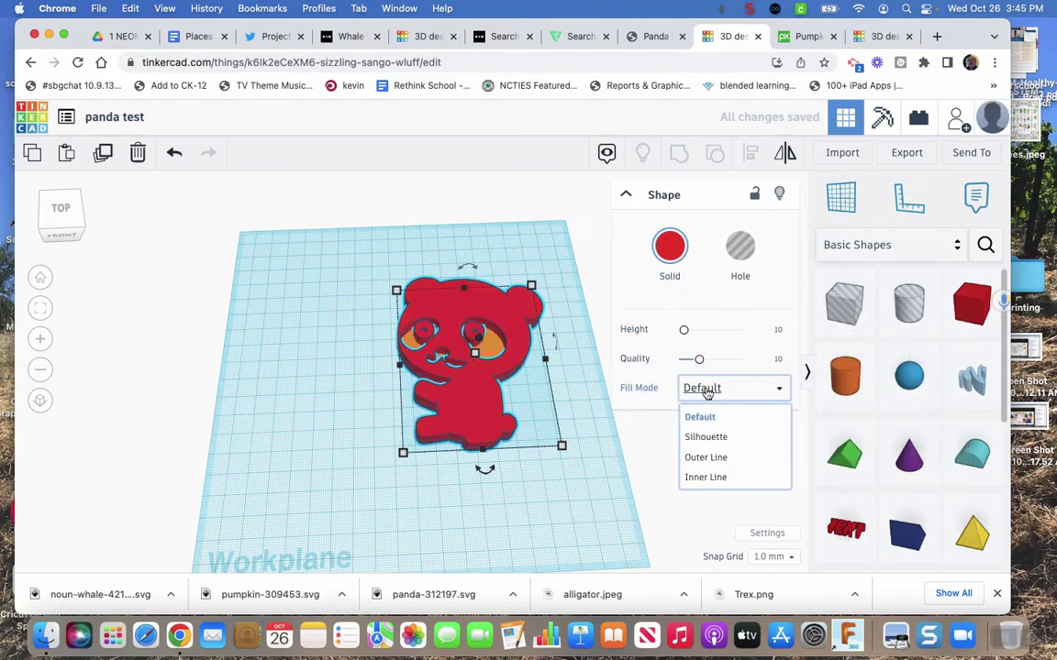
pyautogui.click(687, 458)
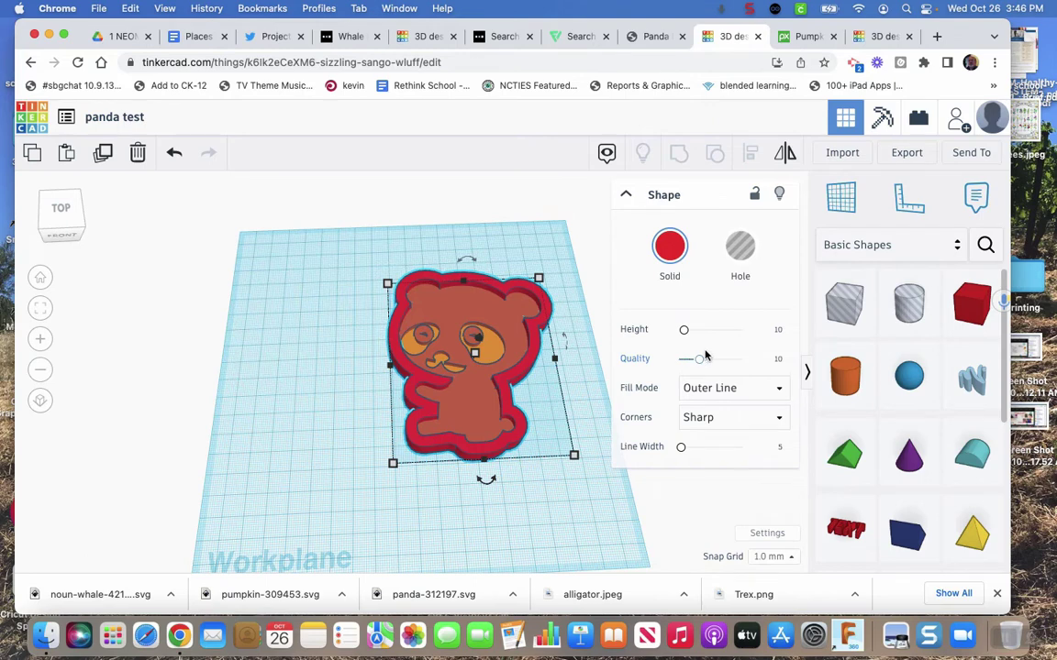
pyautogui.click(779, 447)
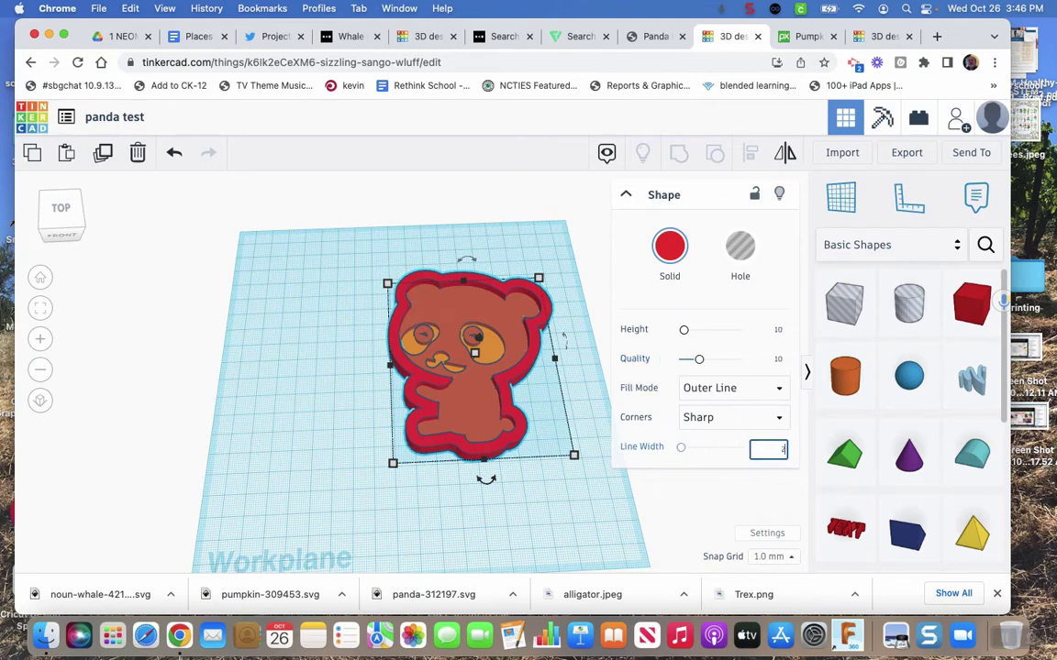
pyautogui.press('Return')
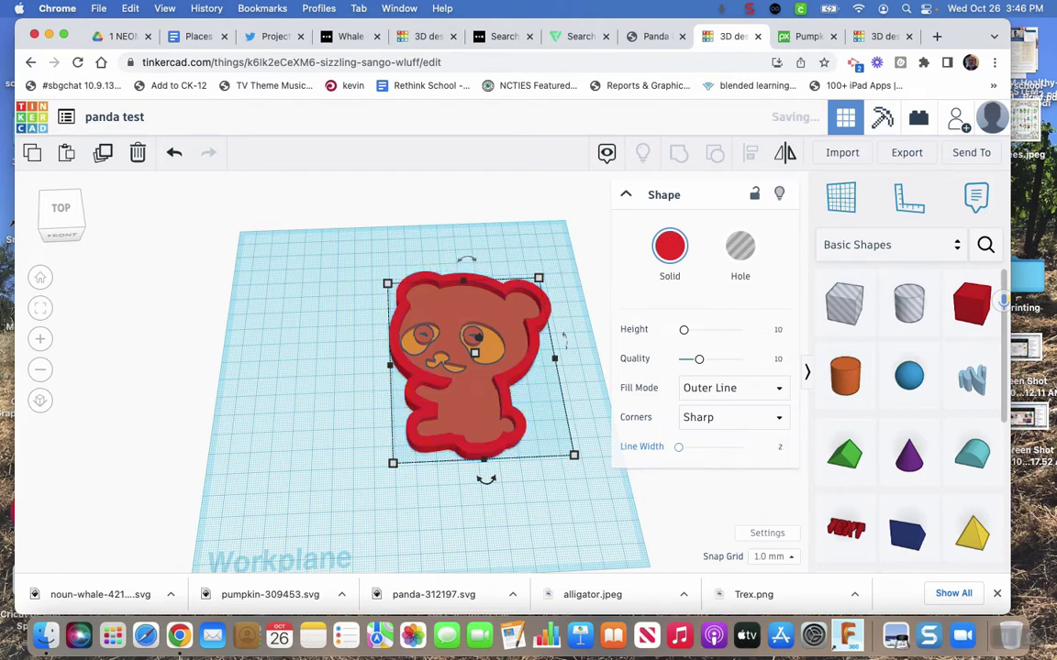
pyautogui.click(318, 459)
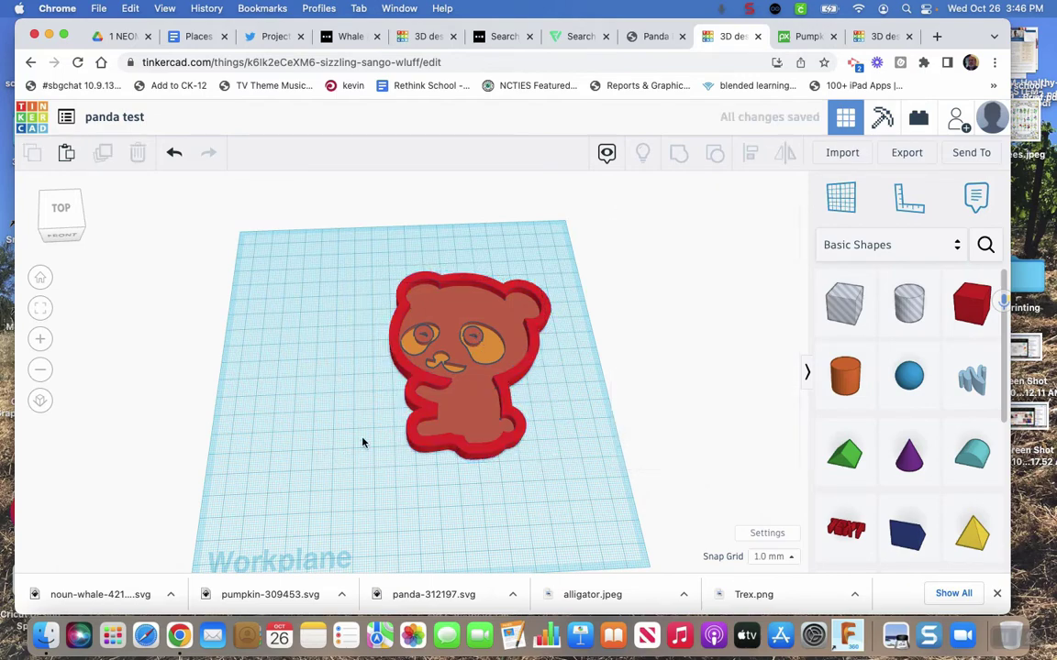
pyautogui.click(81, 220)
pyautogui.moveTo(83, 222); pyautogui.dragTo(80, 222)
pyautogui.click(77, 221)
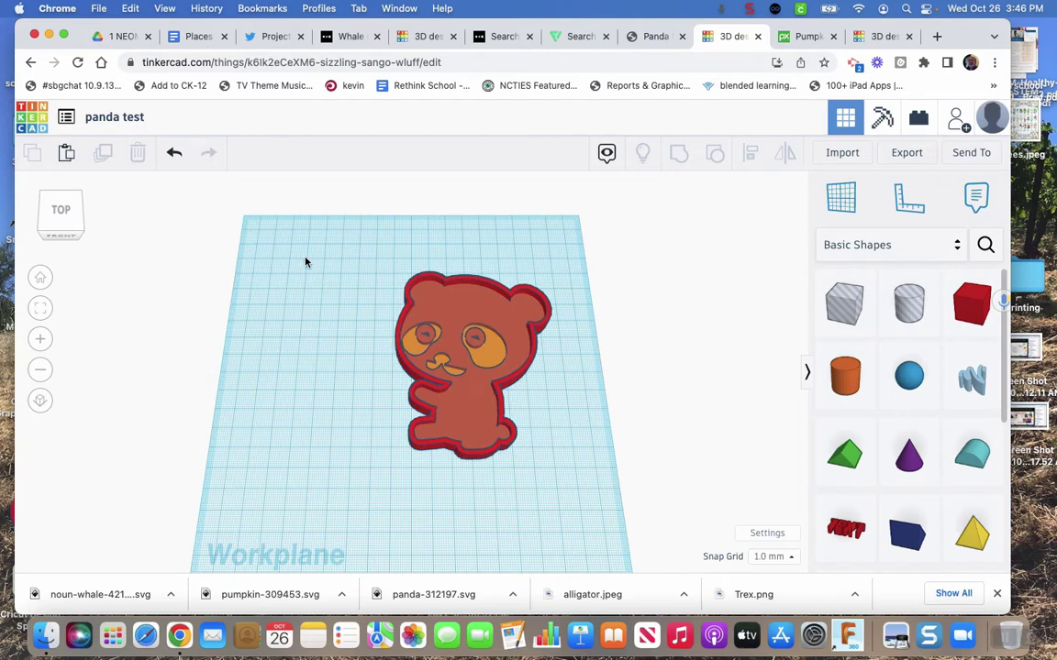
pyautogui.click(410, 289)
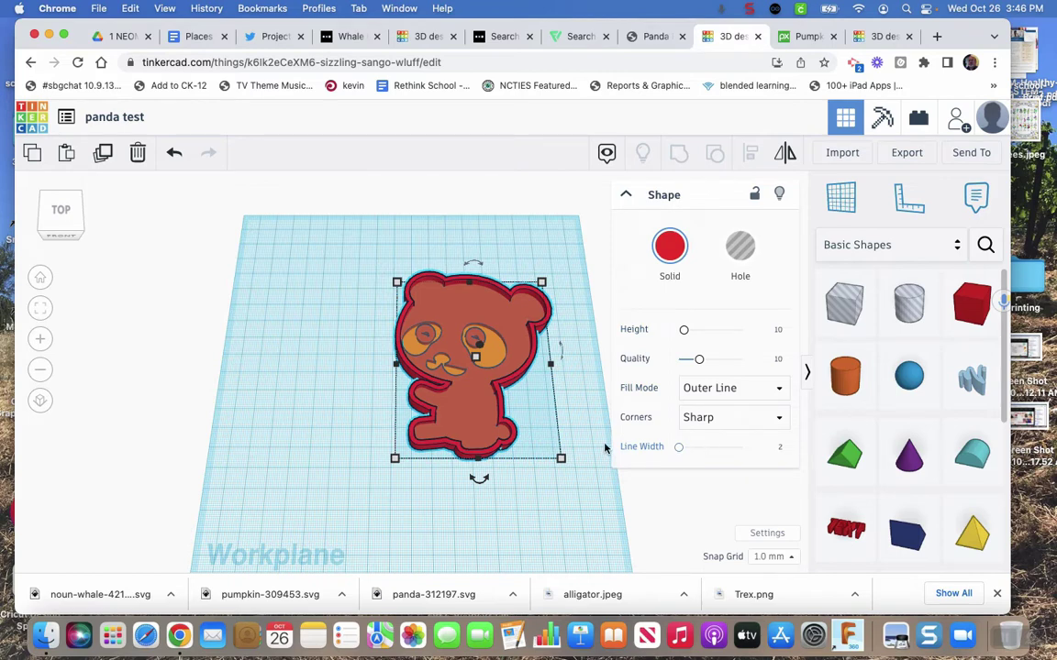
pyautogui.click(331, 390)
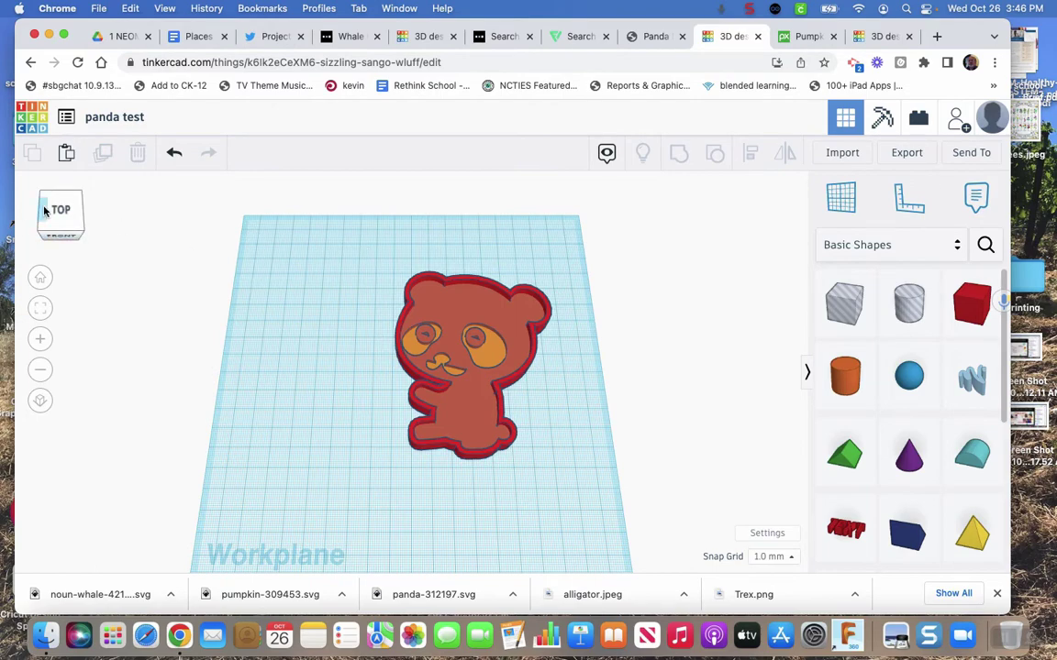
pyautogui.moveTo(60, 198); pyautogui.dragTo(51, 211)
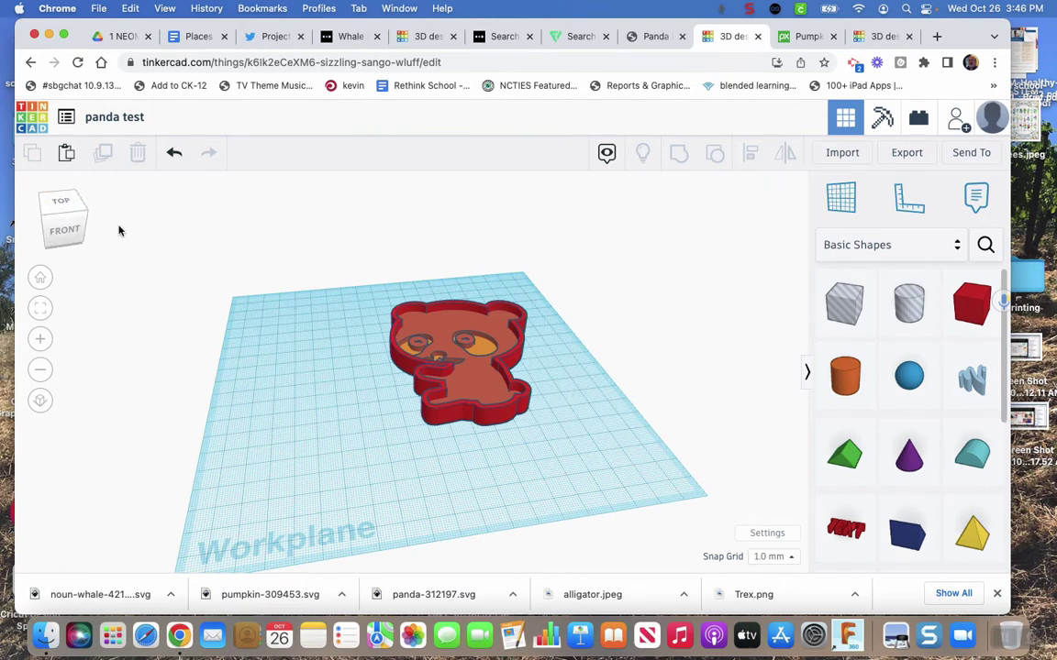
pyautogui.click(78, 211)
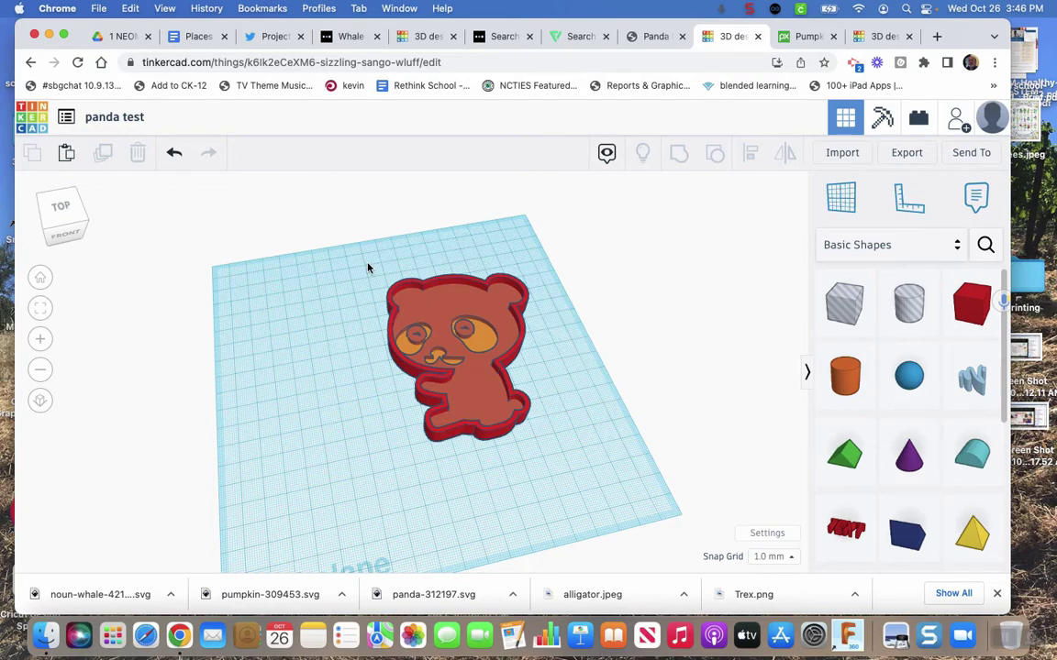
# Check the SVG option in Pixabay's pumpkin download list, then return to the 'pumpkin test' design.
pyautogui.click(805, 37)
pyautogui.scroll(2, 567, 282)
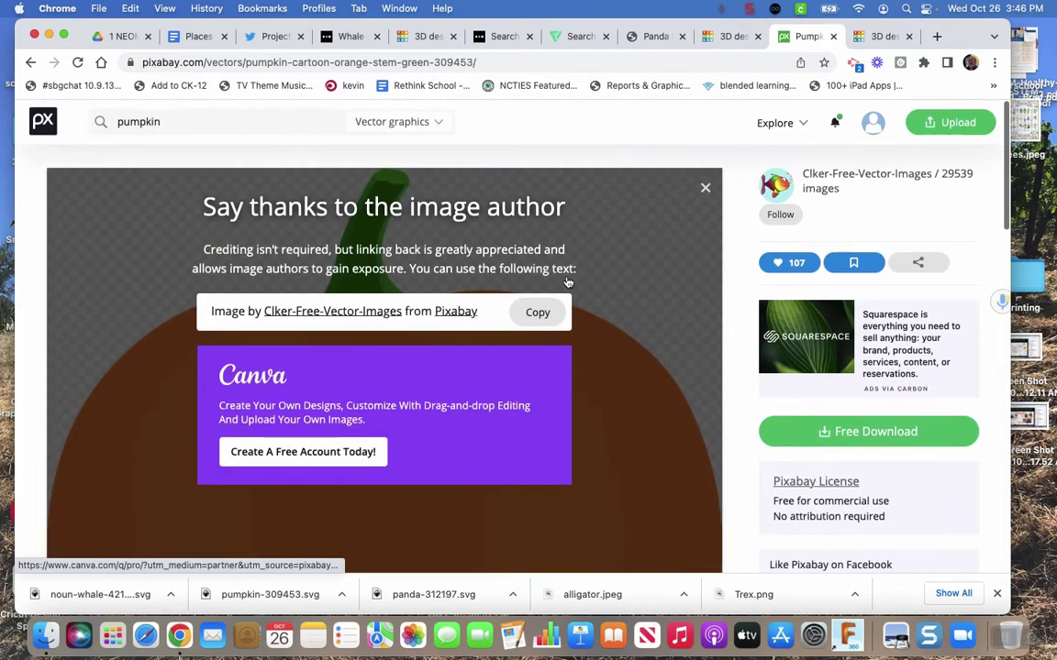
pyautogui.scroll(-3, 567, 282)
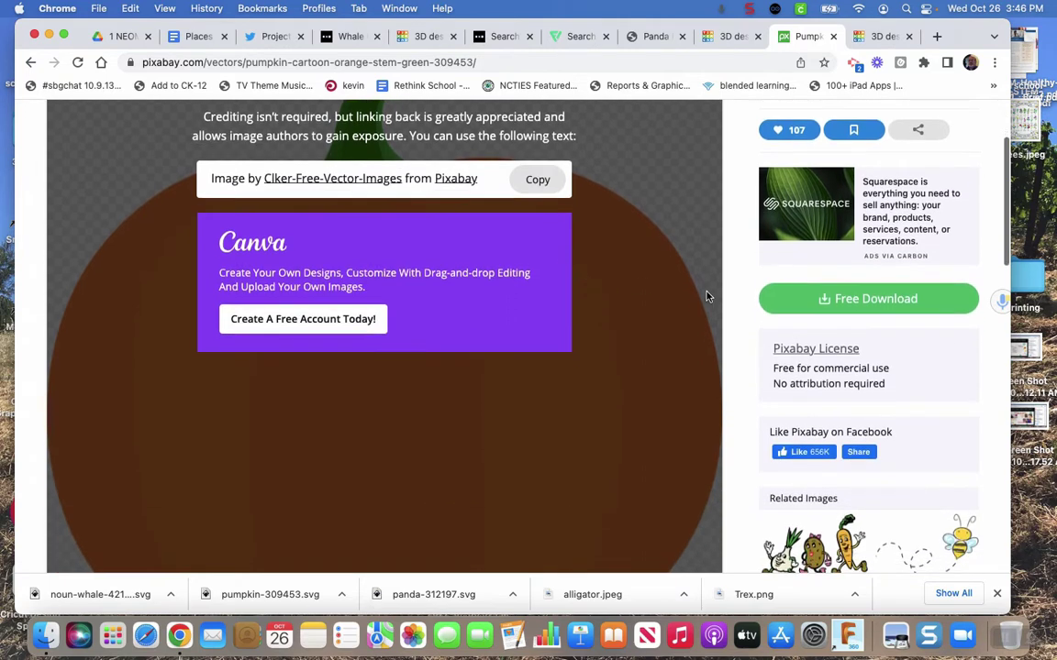
pyautogui.click(830, 299)
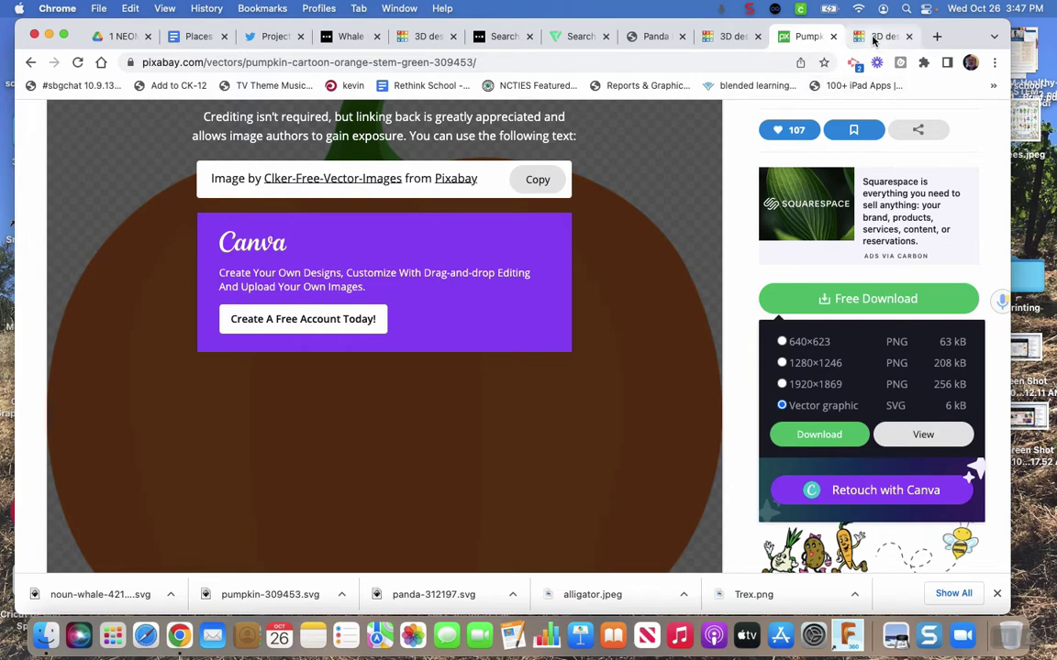
pyautogui.click(876, 37)
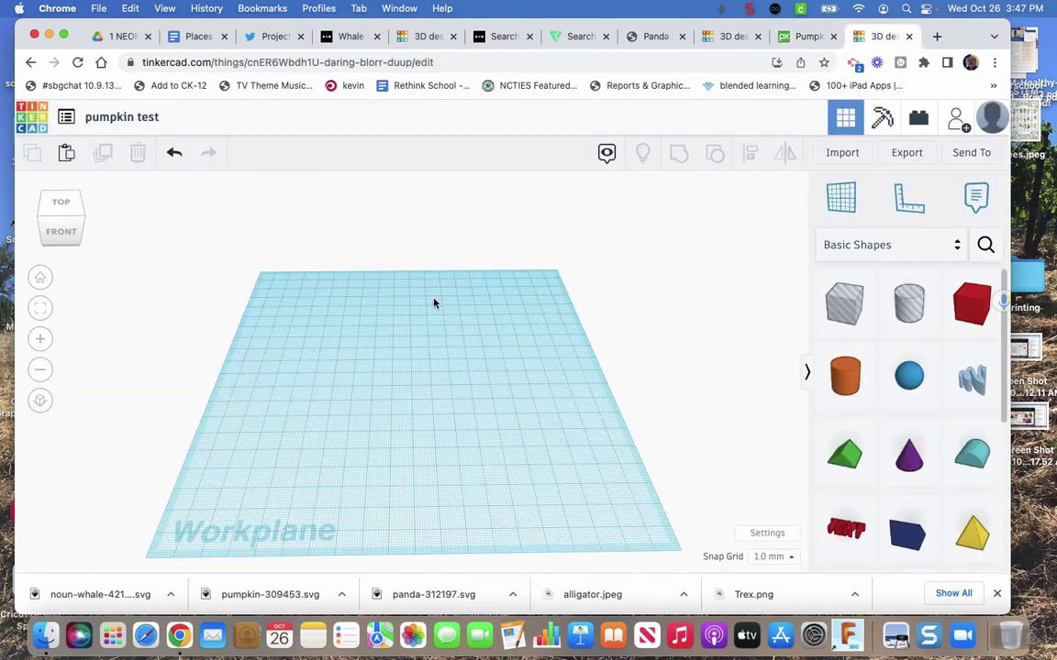
pyautogui.click(840, 150)
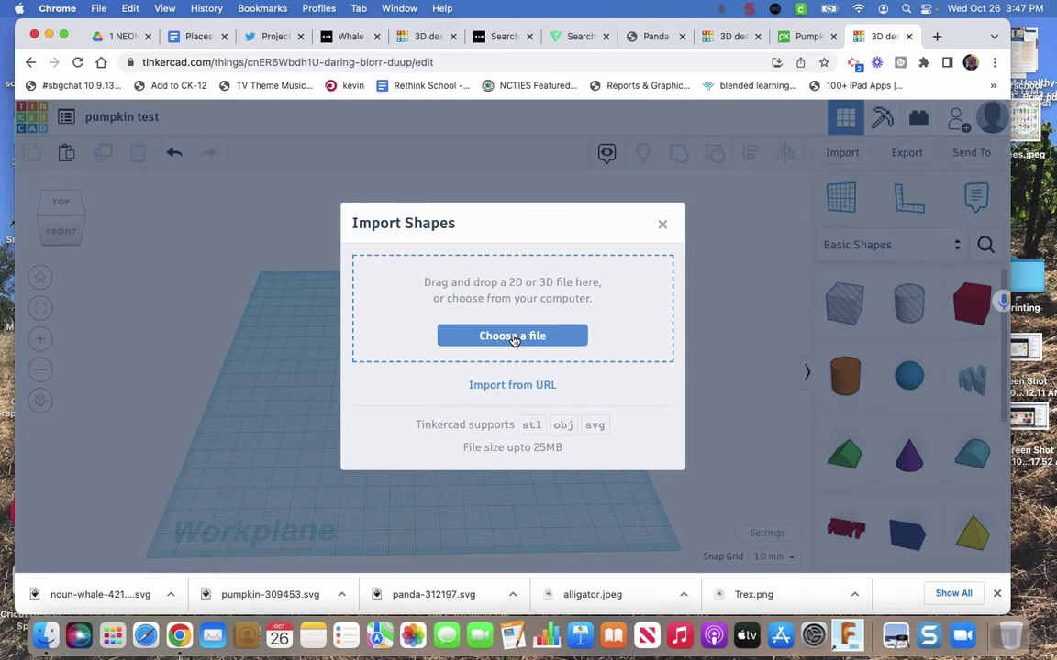
pyautogui.click(453, 336)
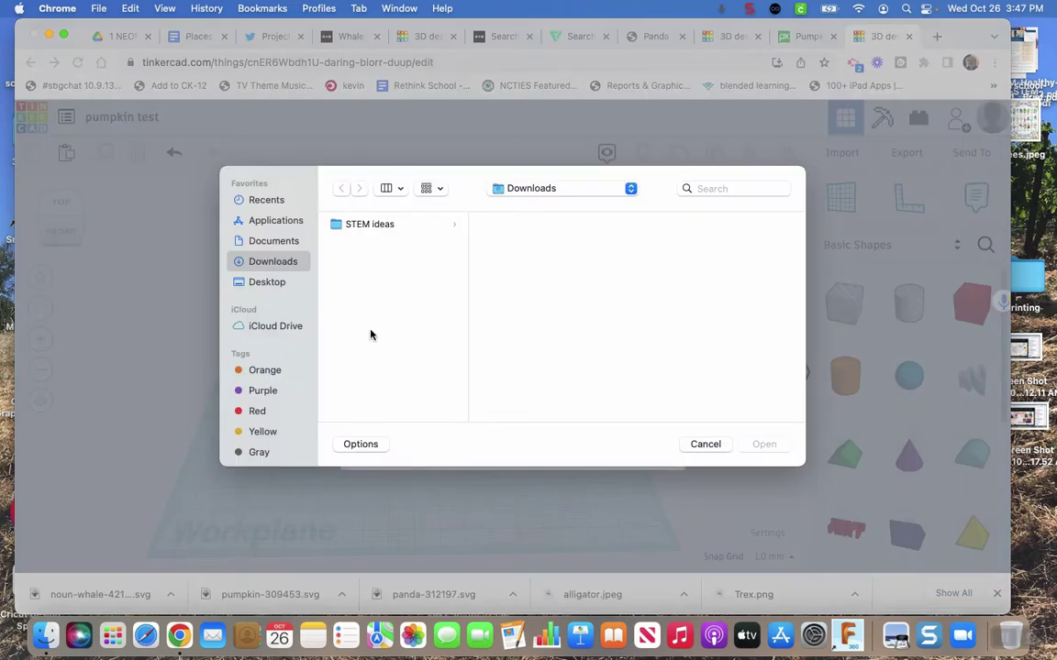
pyautogui.scroll(-10, 371, 335)
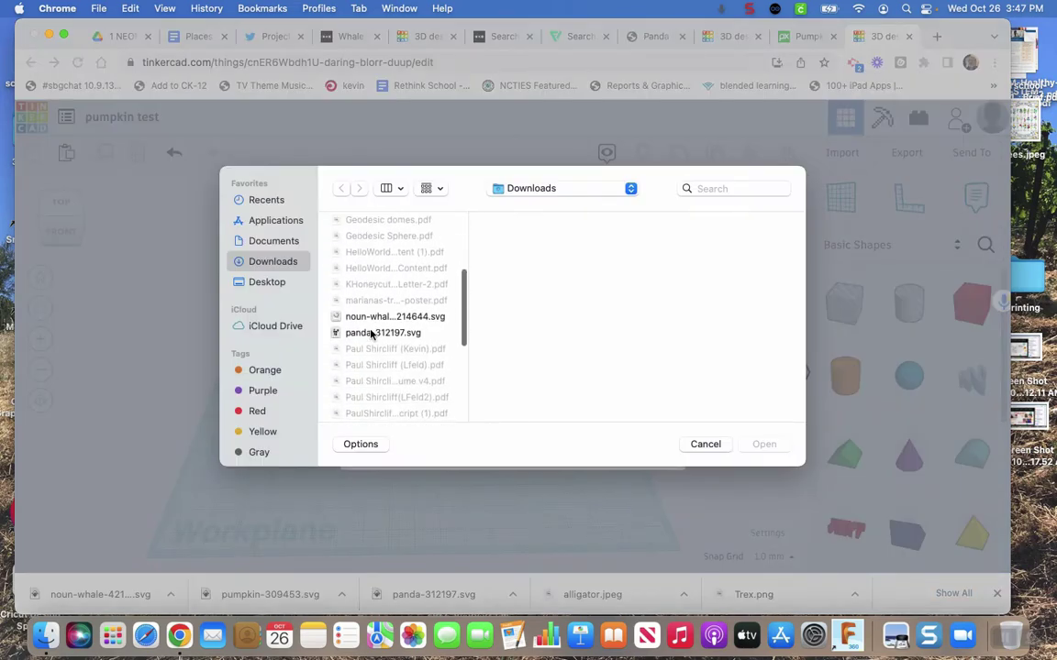
pyautogui.scroll(-8, 372, 335)
pyautogui.click(370, 312)
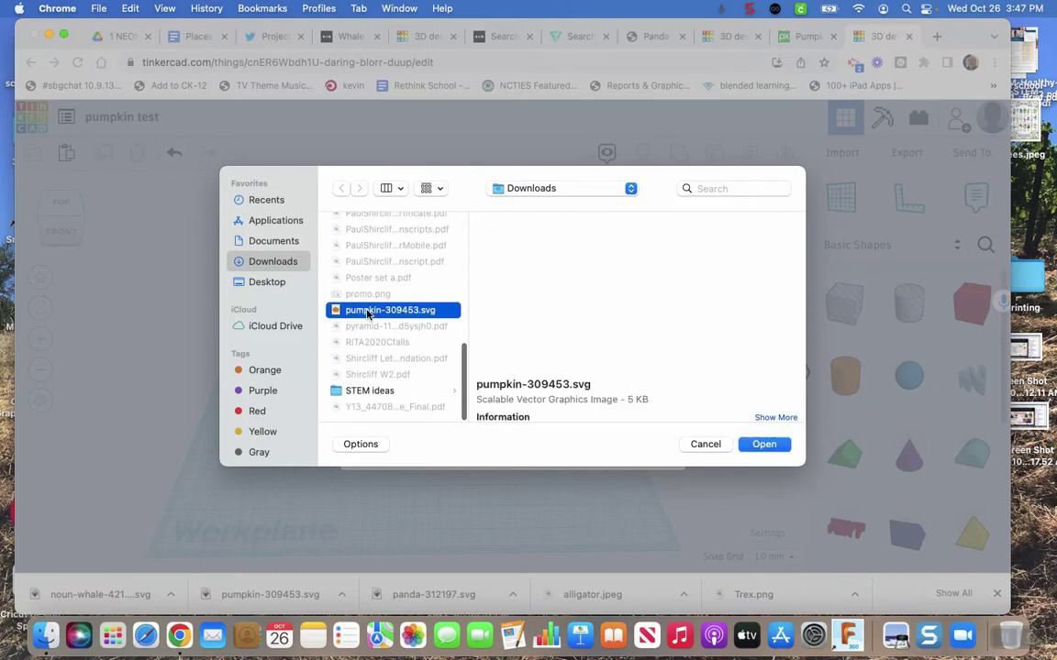
pyautogui.click(764, 445)
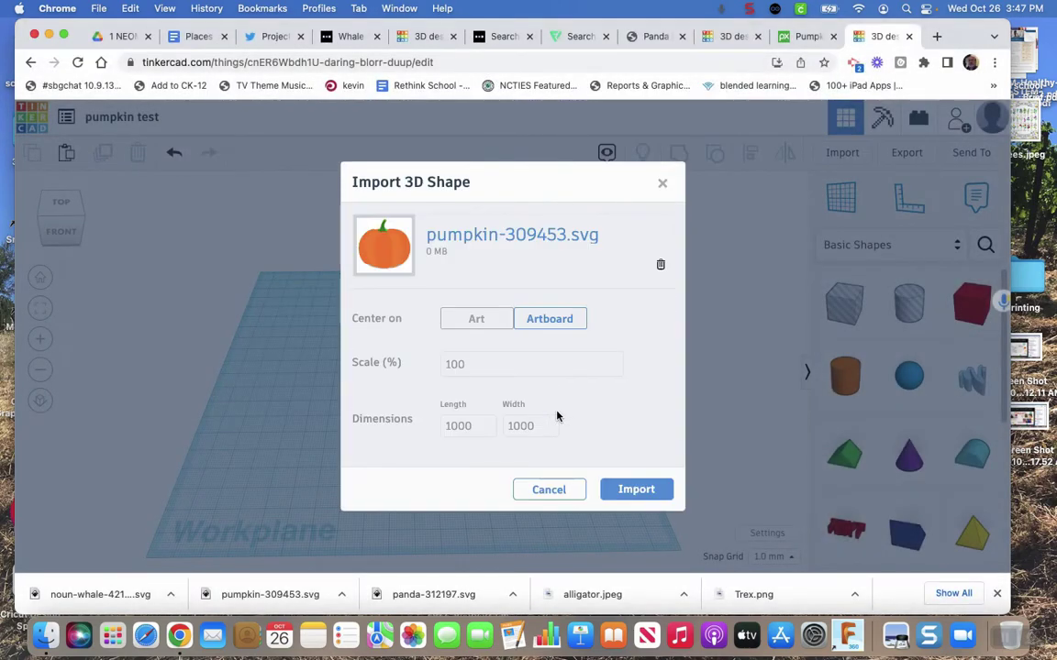
pyautogui.click(645, 491)
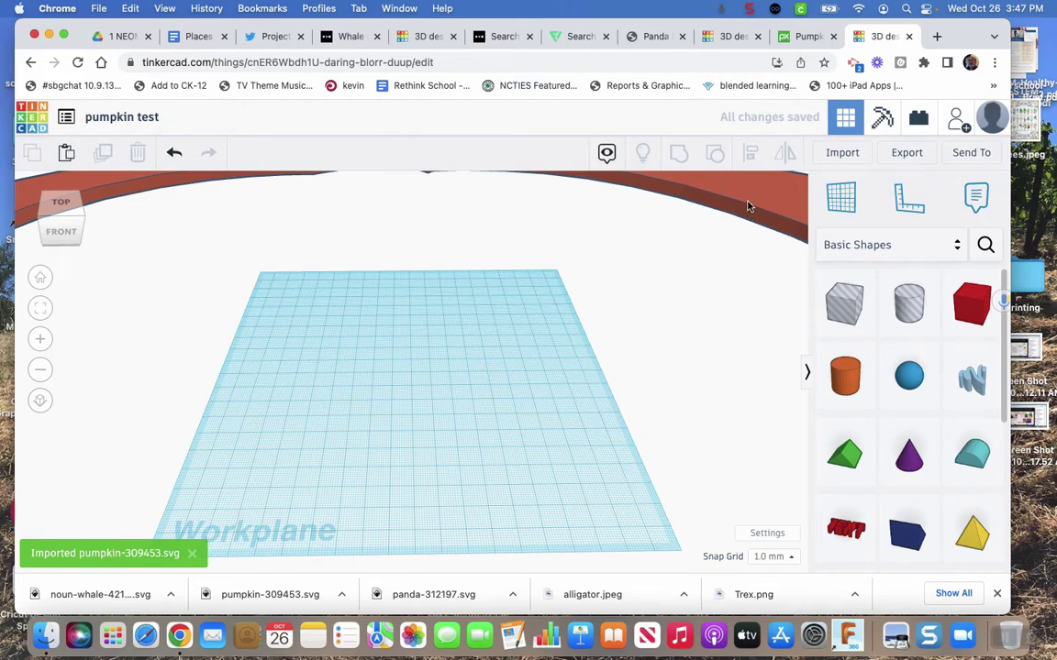
# Undo the oversized pumpkin import and select pumpkin-309453.svg to import again.
pyautogui.click(175, 153)
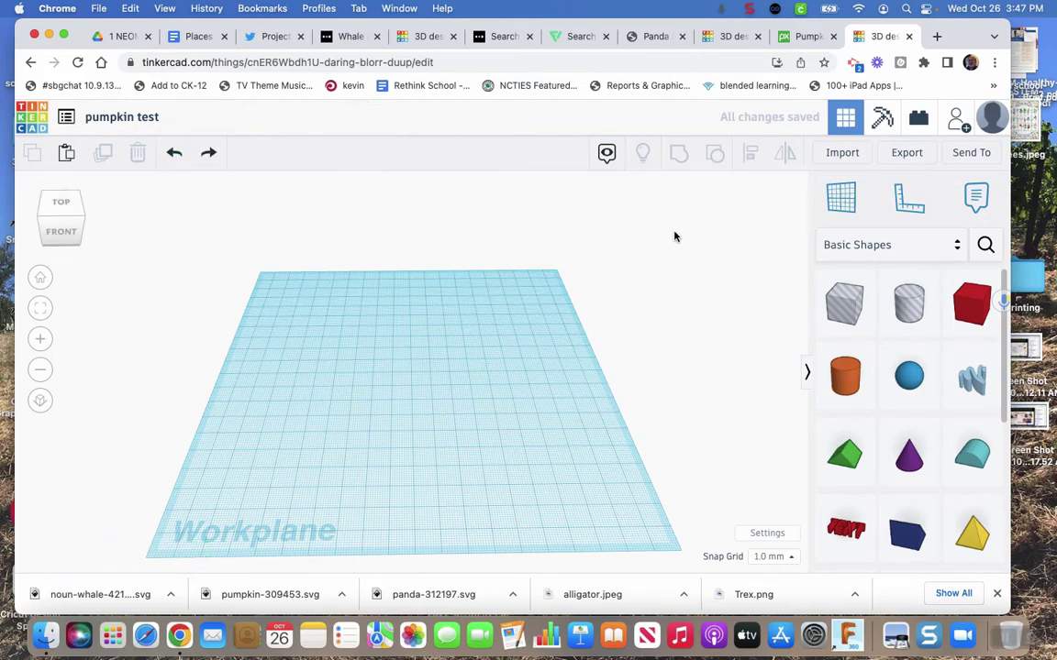
pyautogui.click(840, 153)
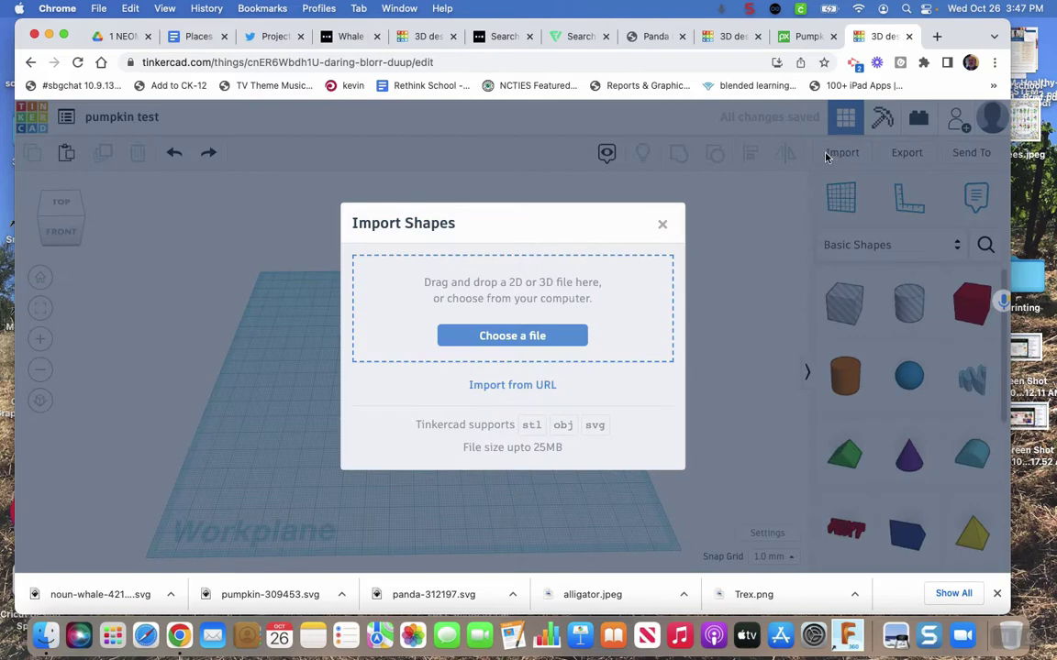
pyautogui.click(494, 338)
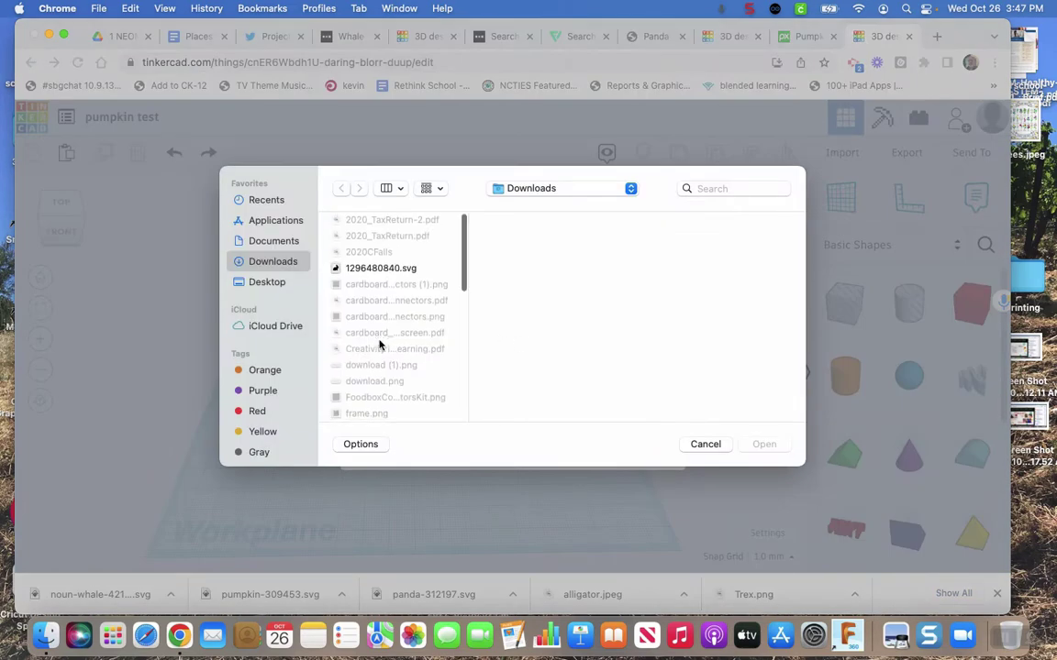
pyautogui.scroll(-5, 379, 342)
pyautogui.scroll(-10, 379, 342)
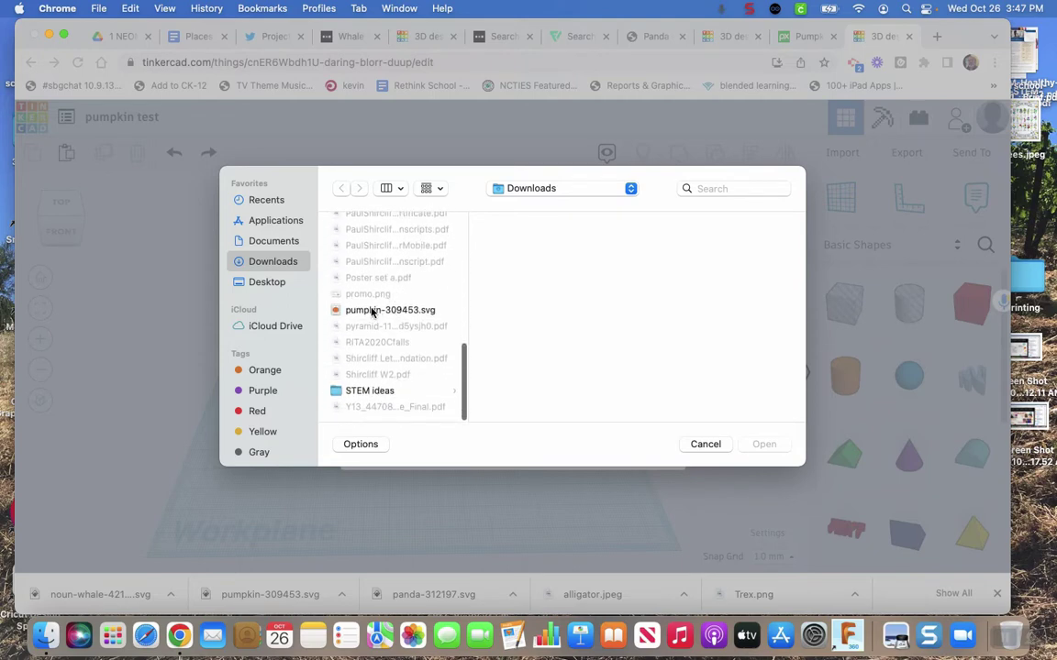
pyautogui.click(365, 309)
pyautogui.click(764, 445)
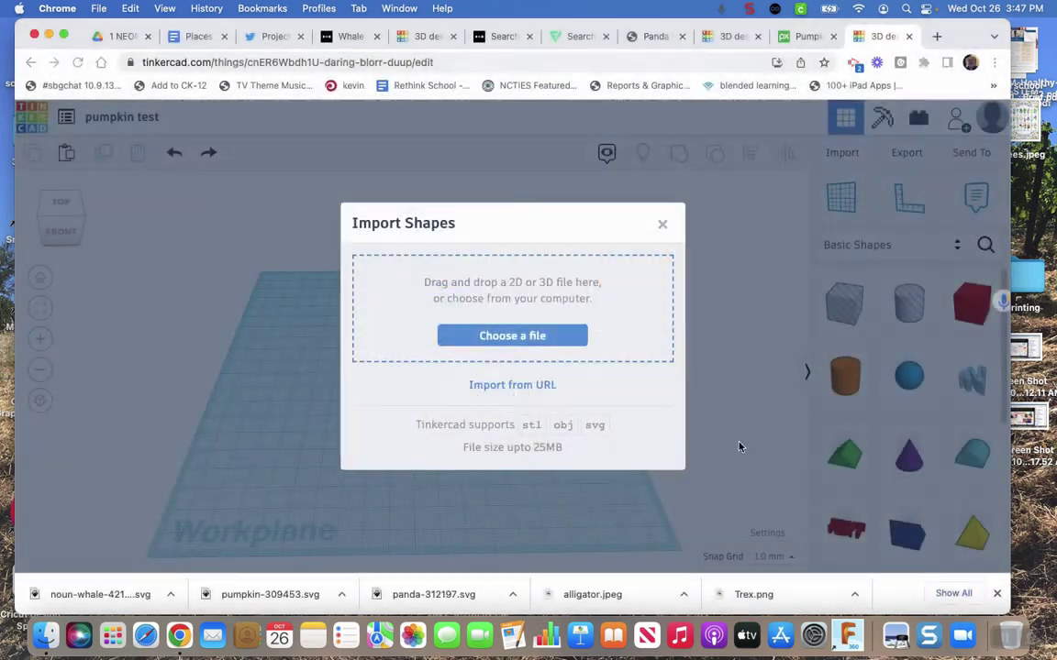
# Change the length from 1000 to 100 so the pumpkin imports at 100 by 100.
pyautogui.click(453, 423)
pyautogui.doubleClick(453, 423)
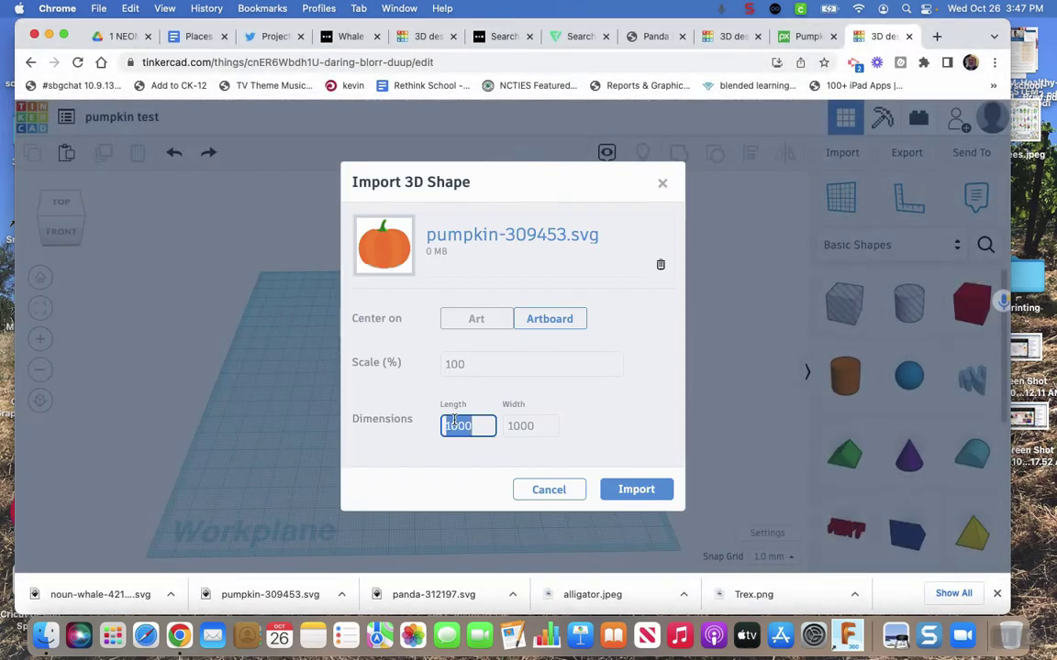
pyautogui.write('100')
pyautogui.press('Tab')
pyautogui.click(426, 385)
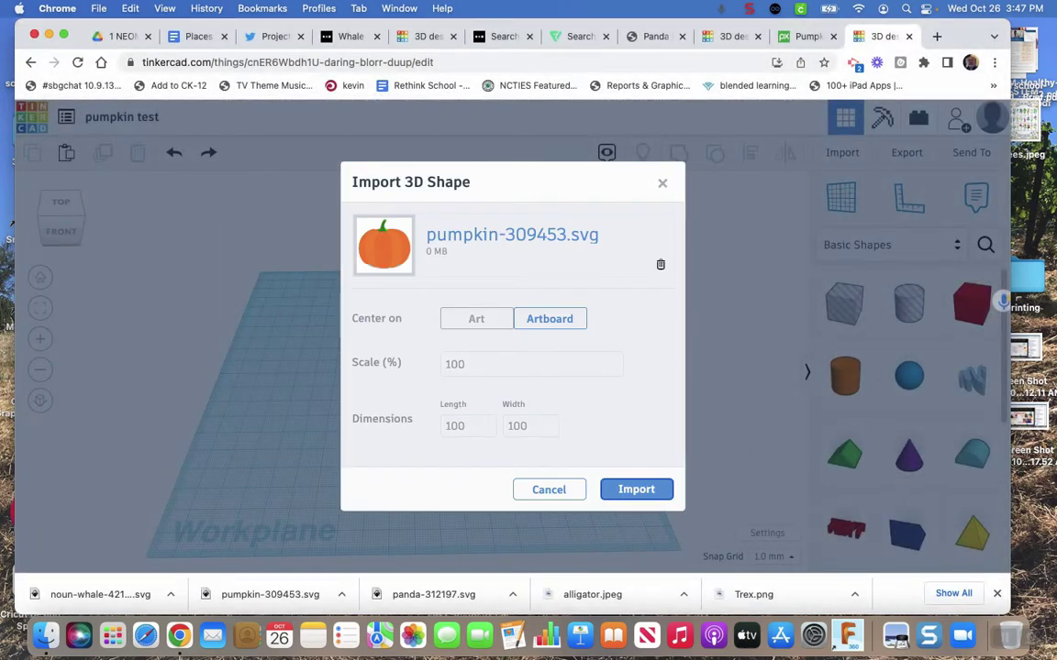
pyautogui.click(633, 490)
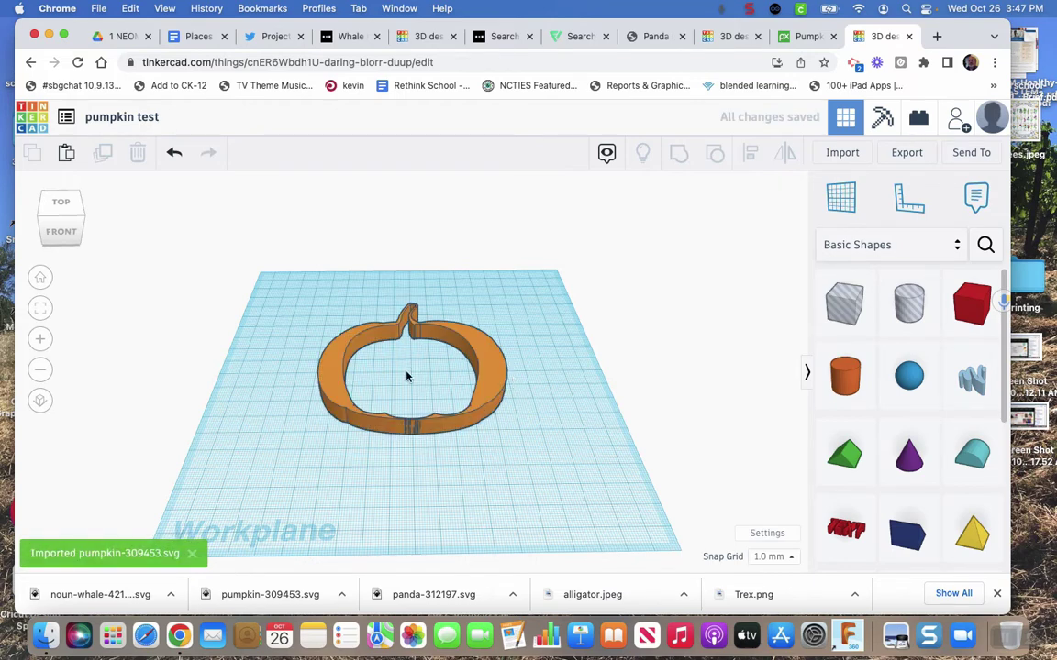
# Give the pumpkin Outer Line fill mode with a line width of 2.
pyautogui.click(485, 360)
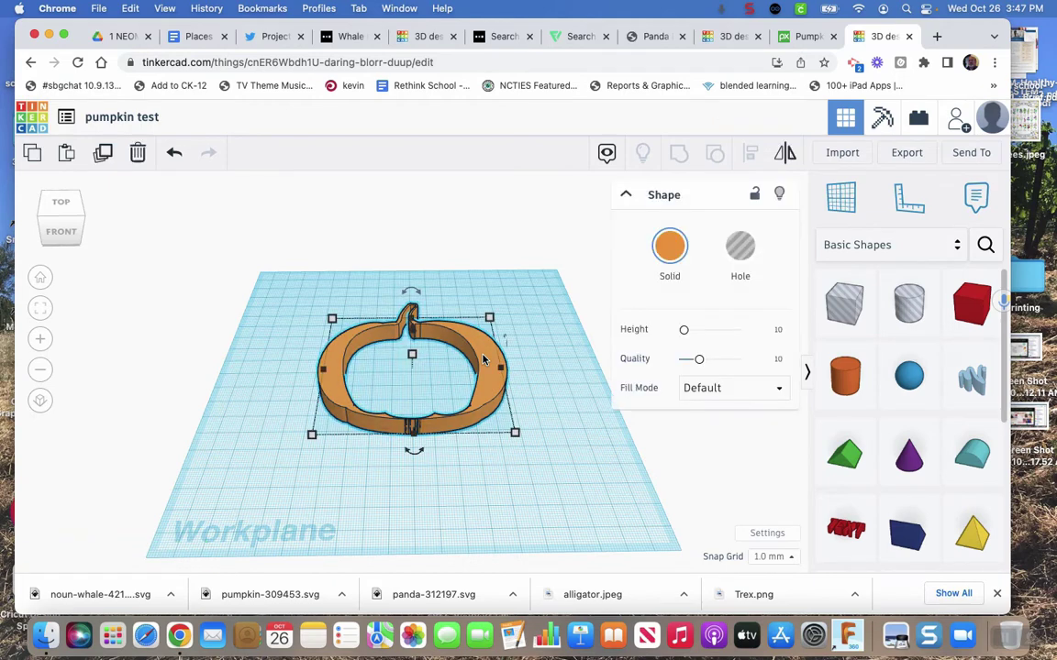
pyautogui.click(699, 388)
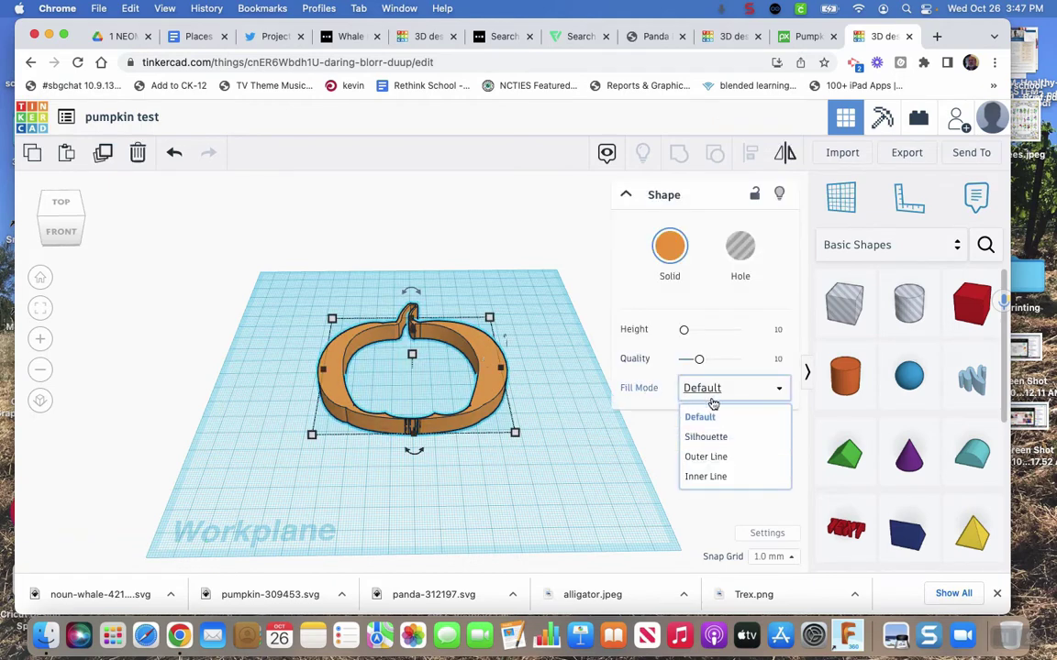
pyautogui.click(688, 456)
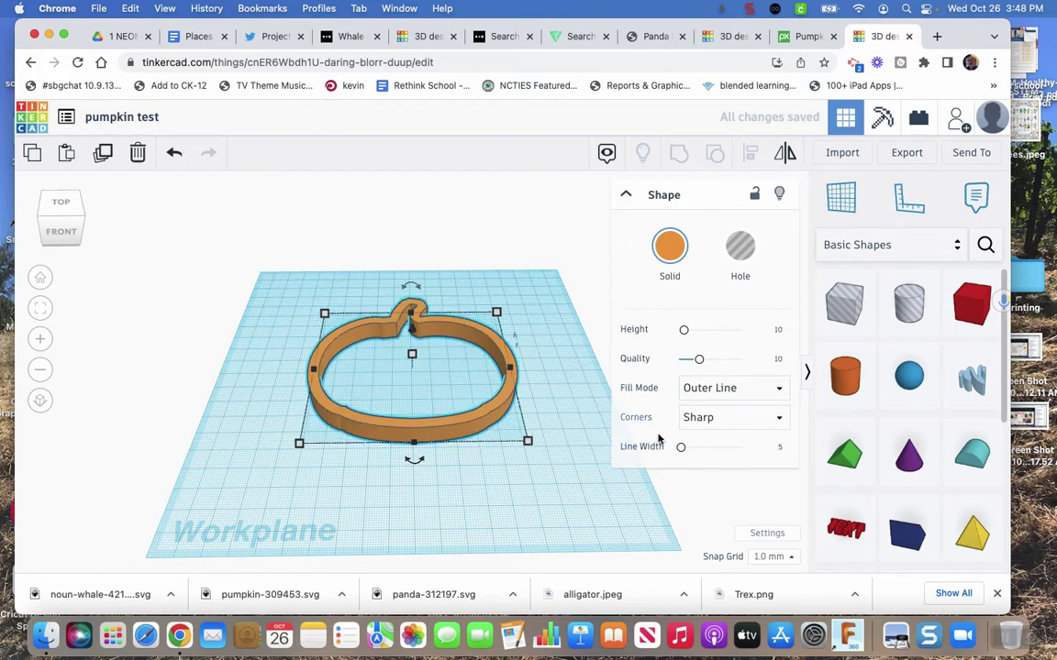
pyautogui.click(779, 448)
pyautogui.write('2')
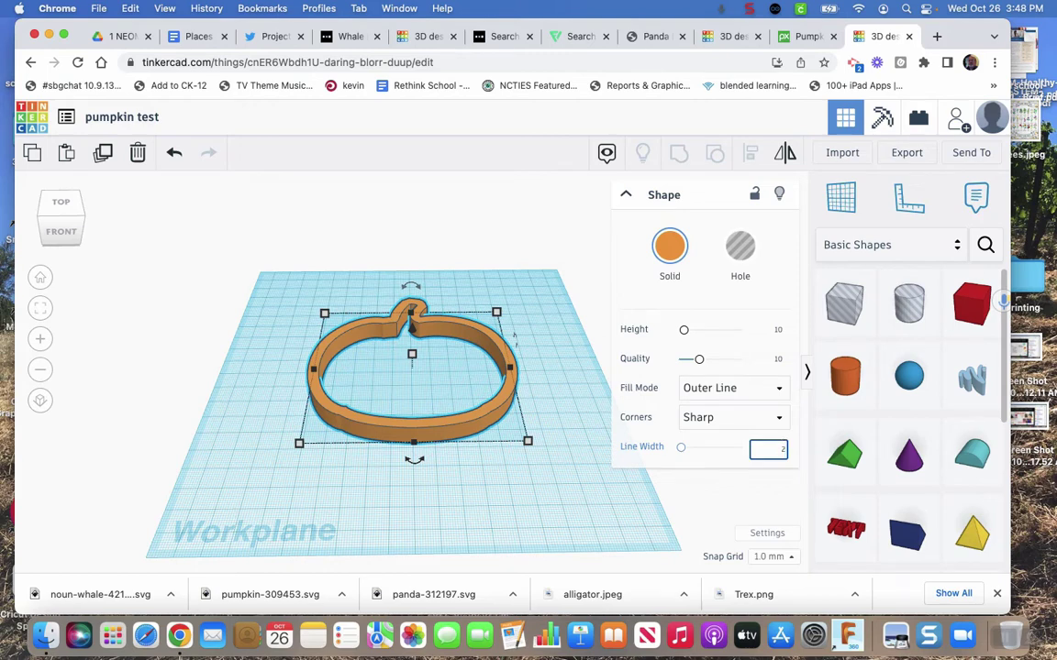
pyautogui.press('Return')
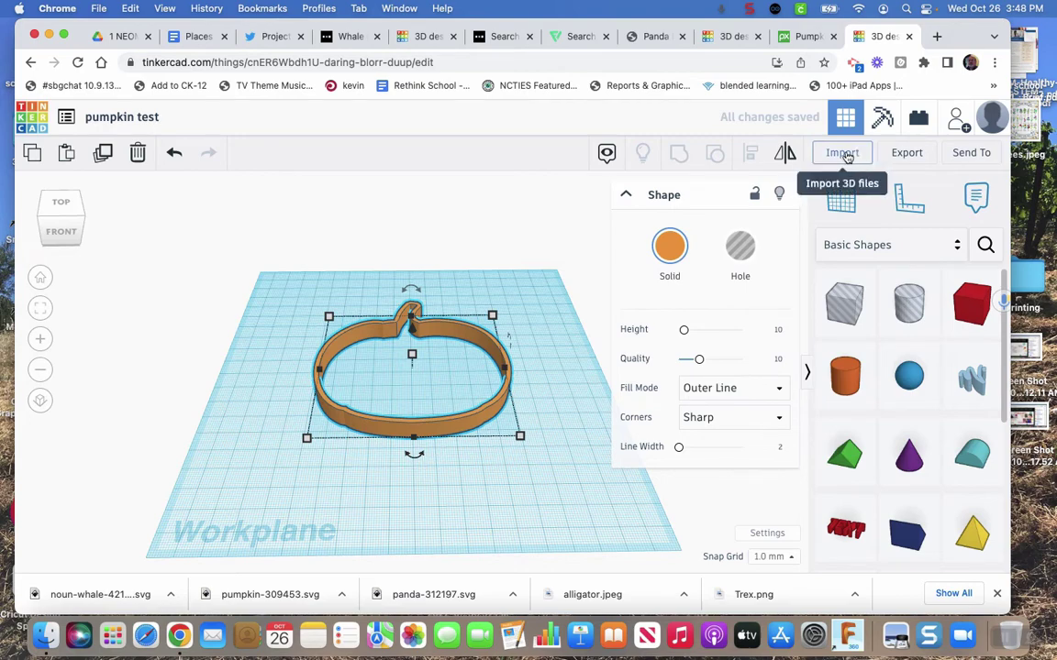
# Select pumpkin-309453.svg from the computer for a second import.
pyautogui.click(845, 156)
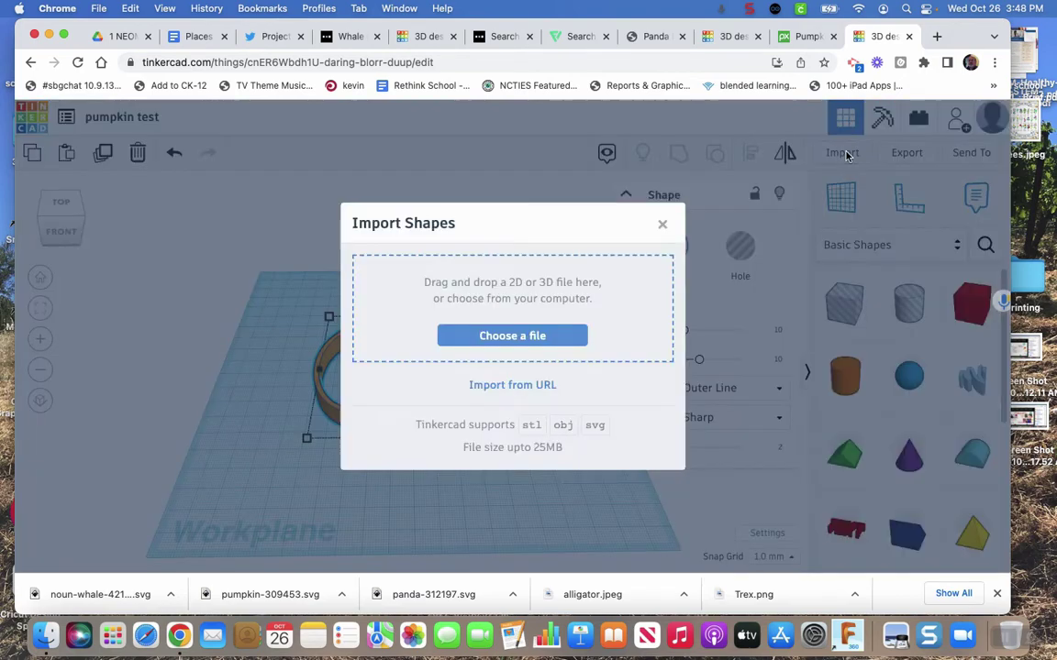
pyautogui.click(514, 336)
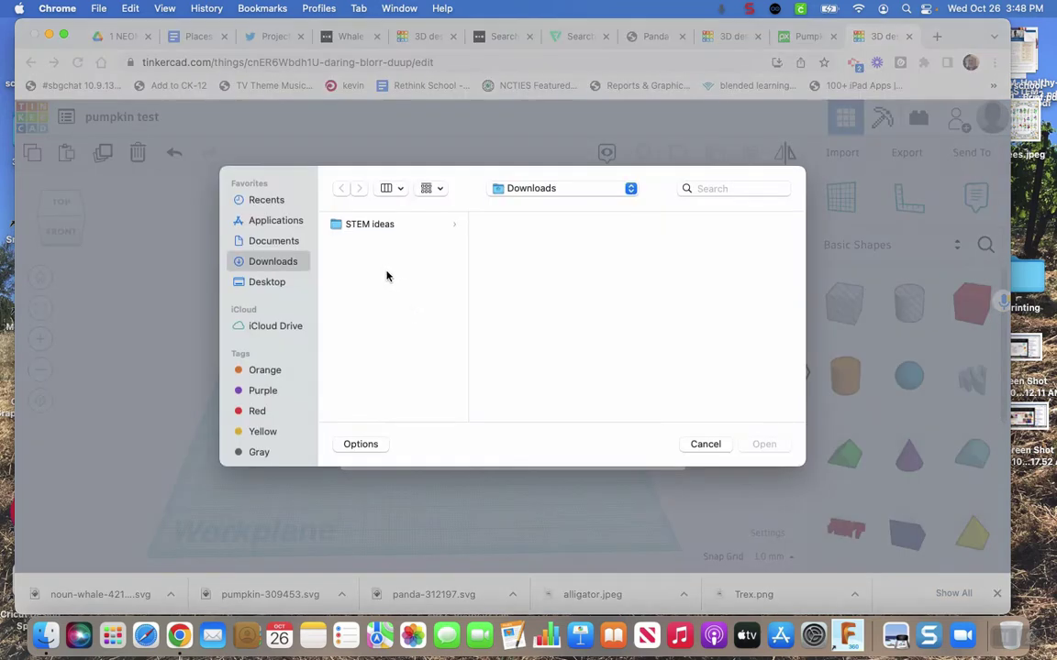
pyautogui.scroll(-5, 368, 295)
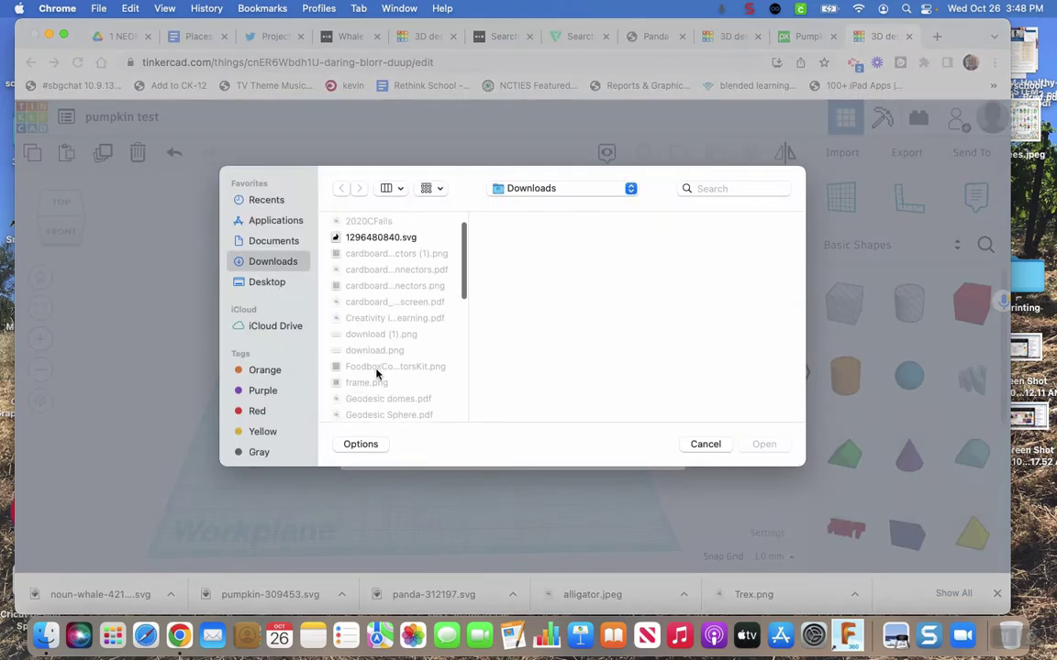
pyautogui.scroll(-10, 376, 373)
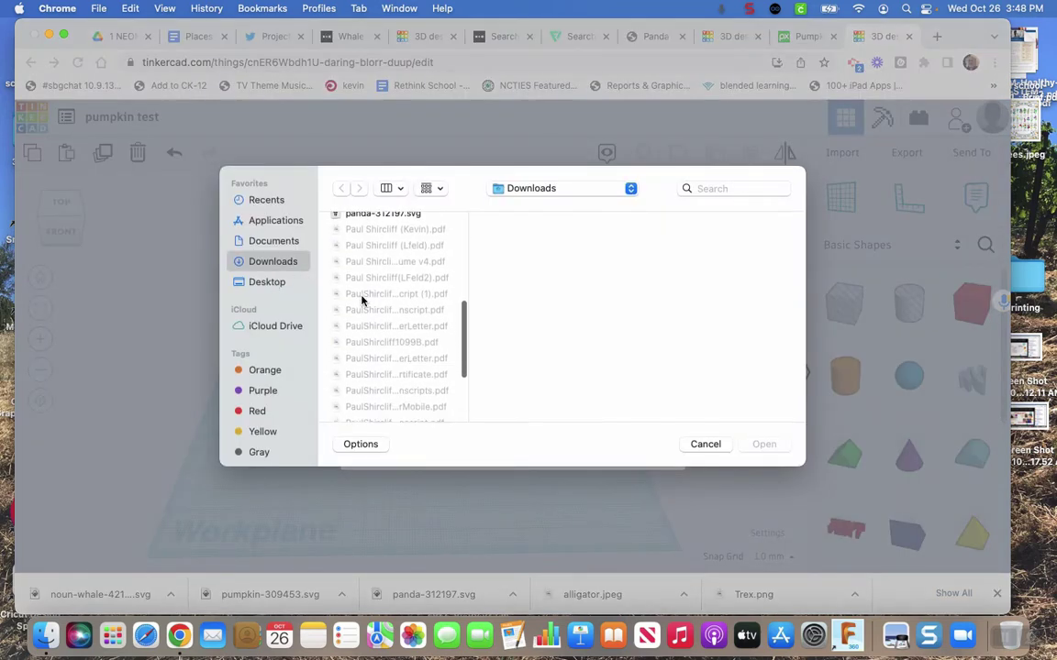
pyautogui.scroll(-3, 362, 300)
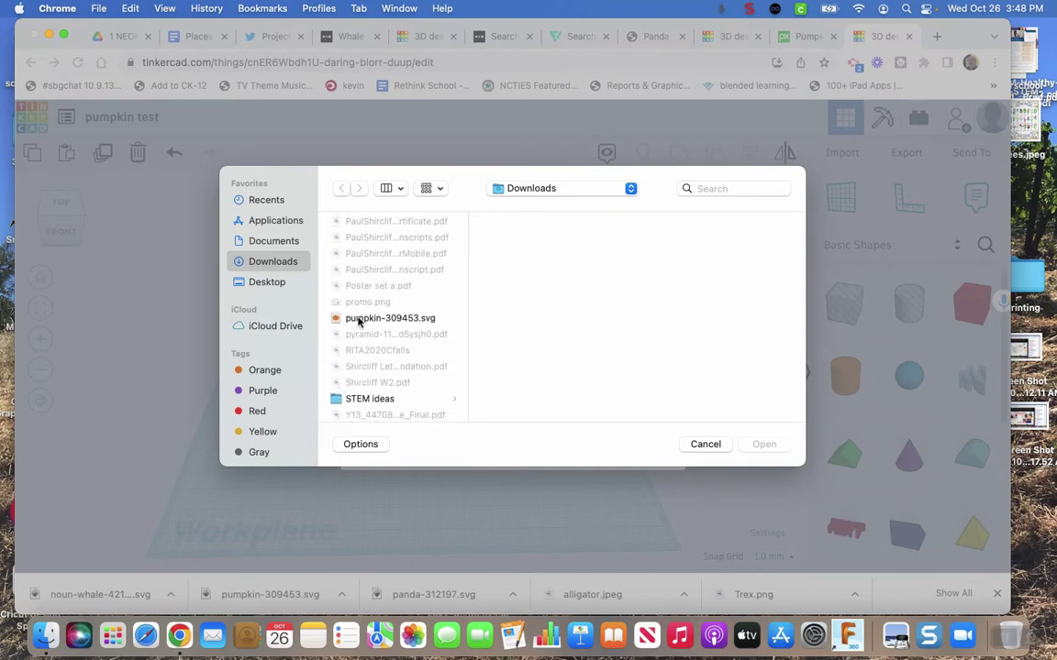
pyautogui.click(358, 318)
pyautogui.doubleClick(358, 319)
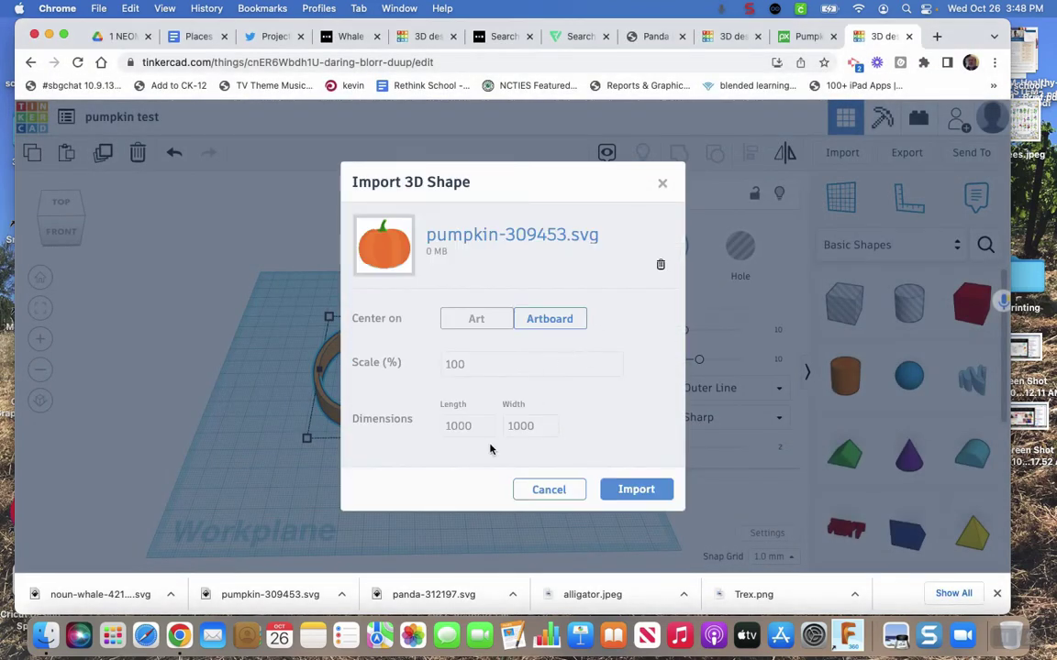
# Import the second pumpkin at length 100 (100 by 100), then deselect the shapes.
pyautogui.doubleClick(461, 427)
pyautogui.write('100')
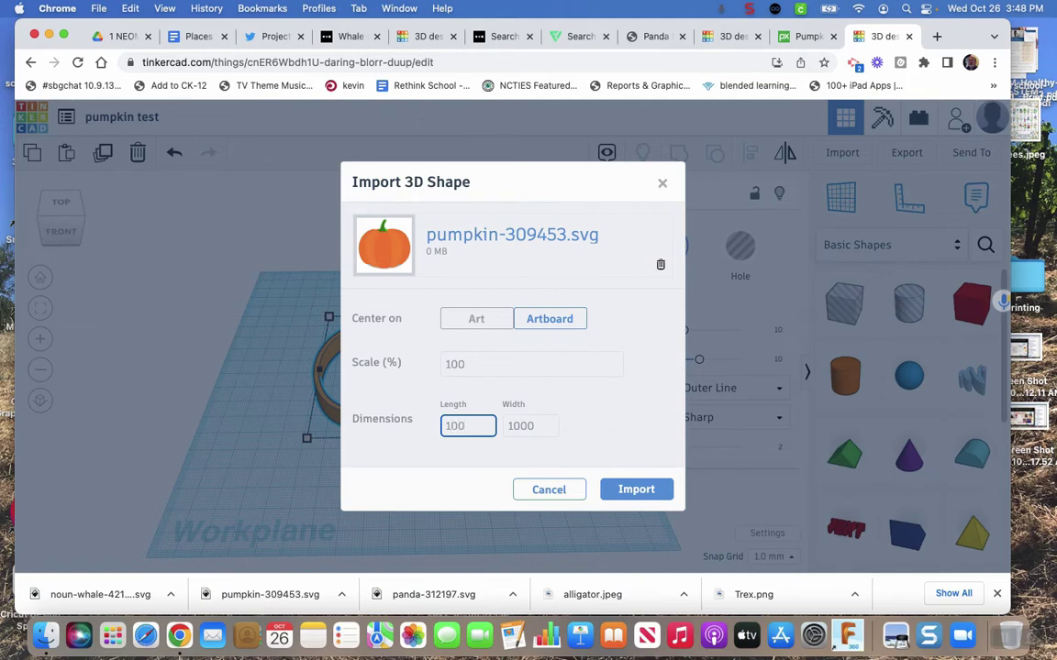
pyautogui.press('Tab')
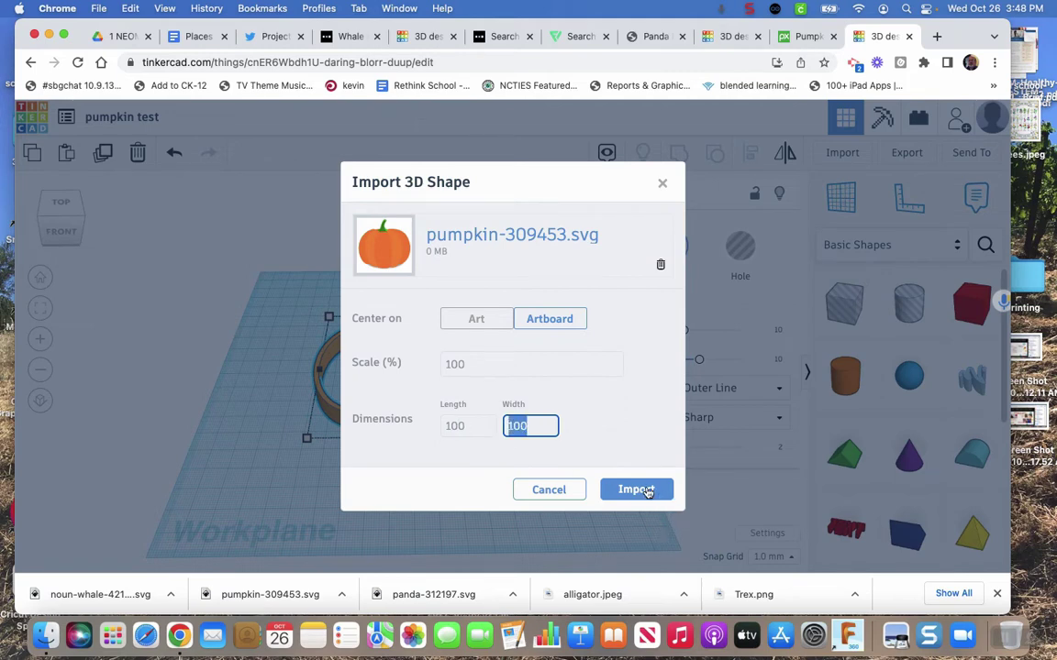
pyautogui.click(636, 489)
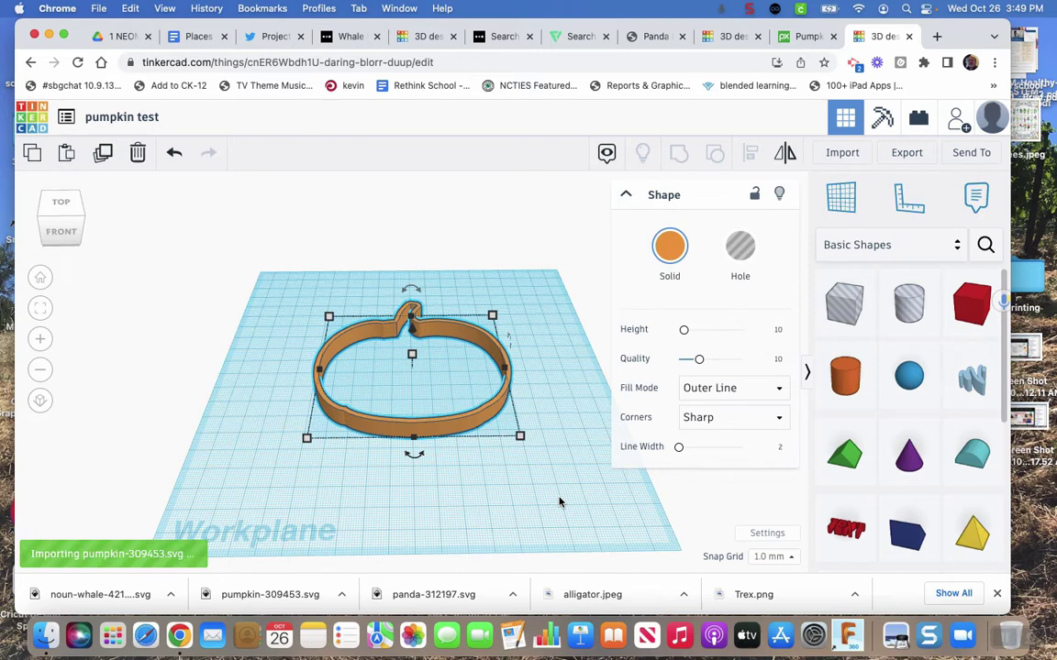
pyautogui.click(563, 504)
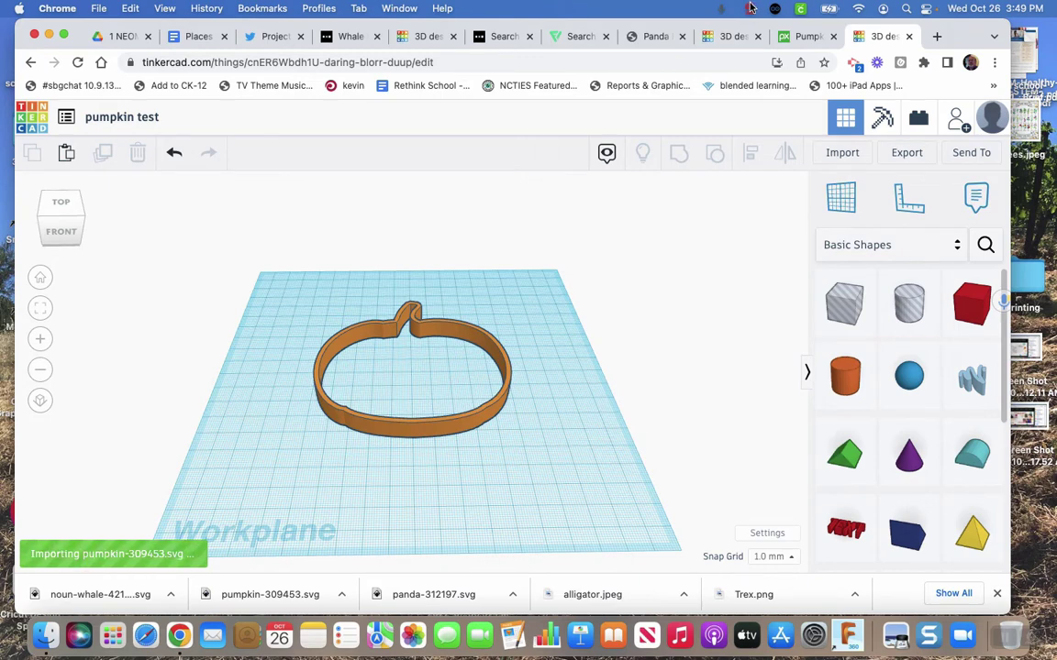
pyautogui.click(749, 8)
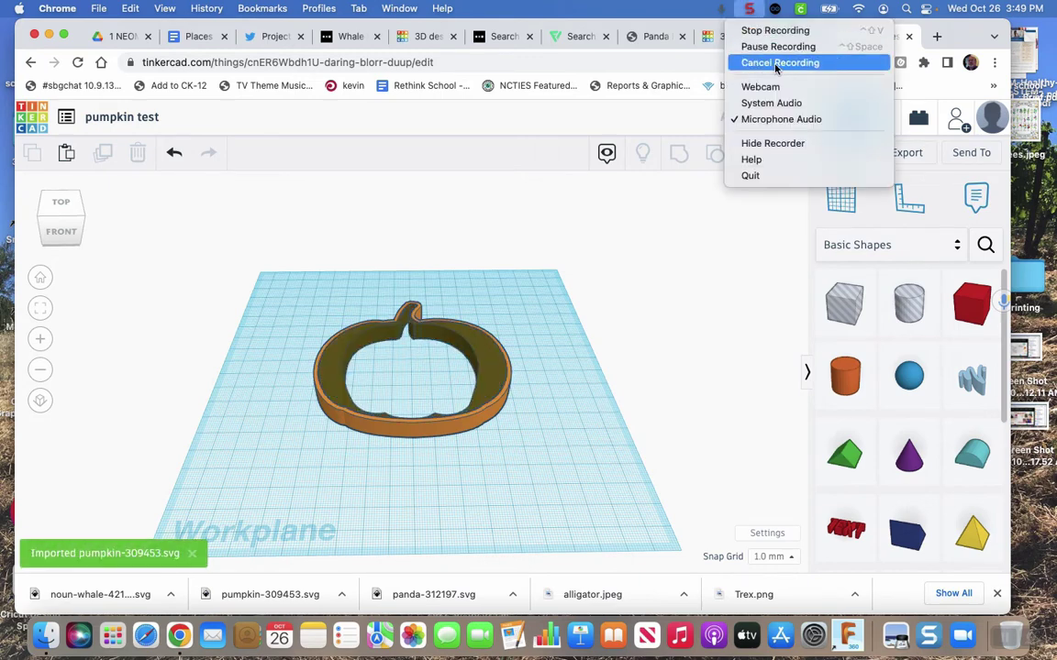
# Make the second pumpkin a Silhouette fill with height 2, then view it from the top.
pyautogui.click(537, 314)
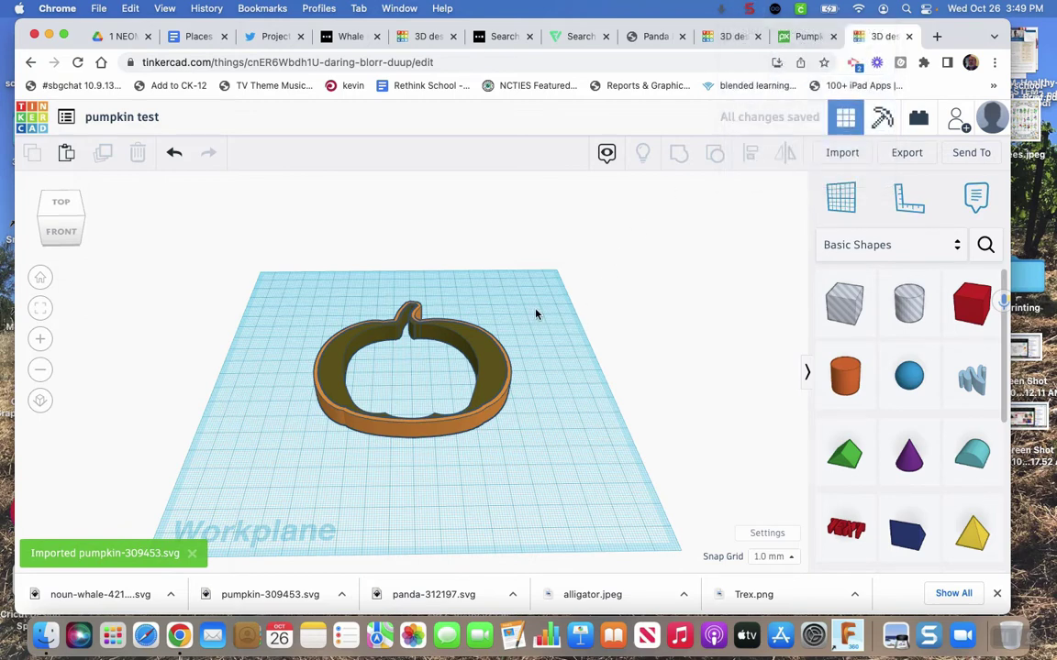
pyautogui.click(488, 363)
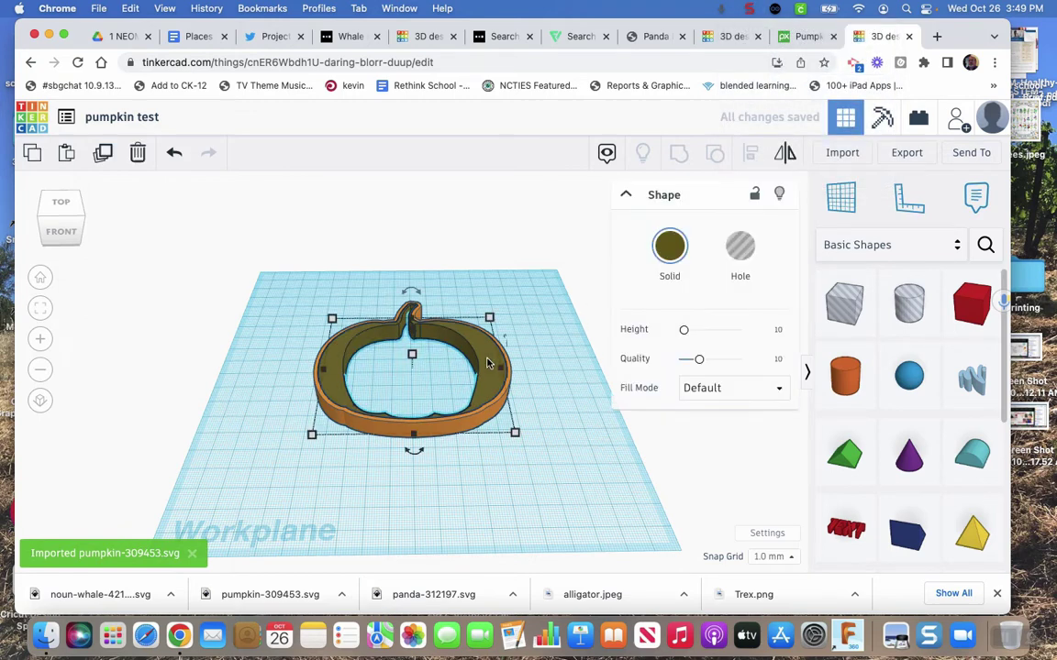
pyautogui.click(700, 389)
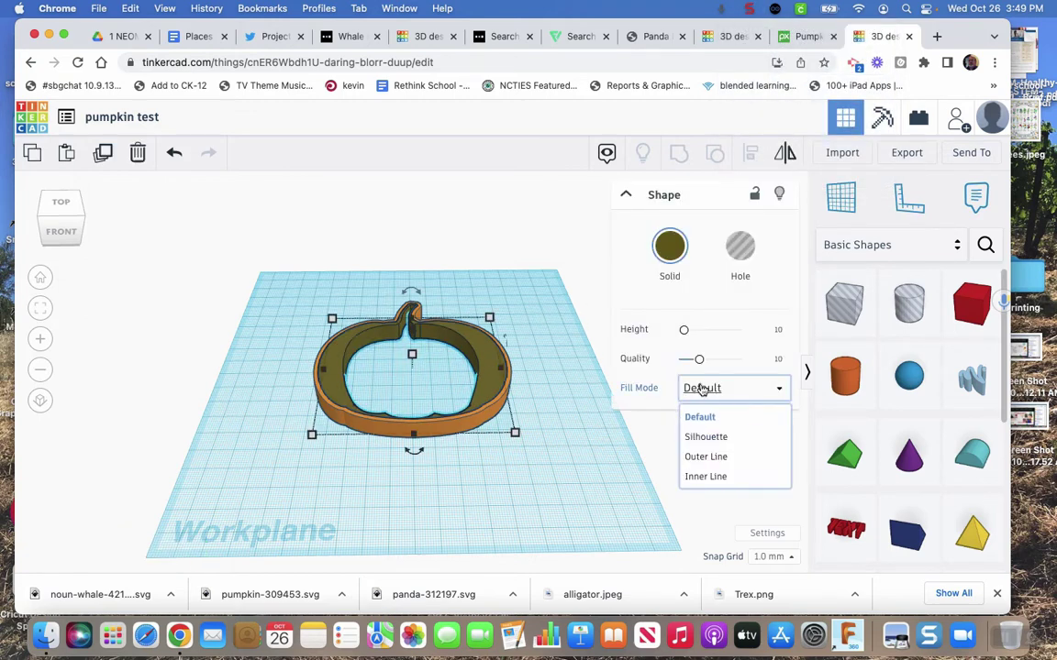
pyautogui.click(696, 438)
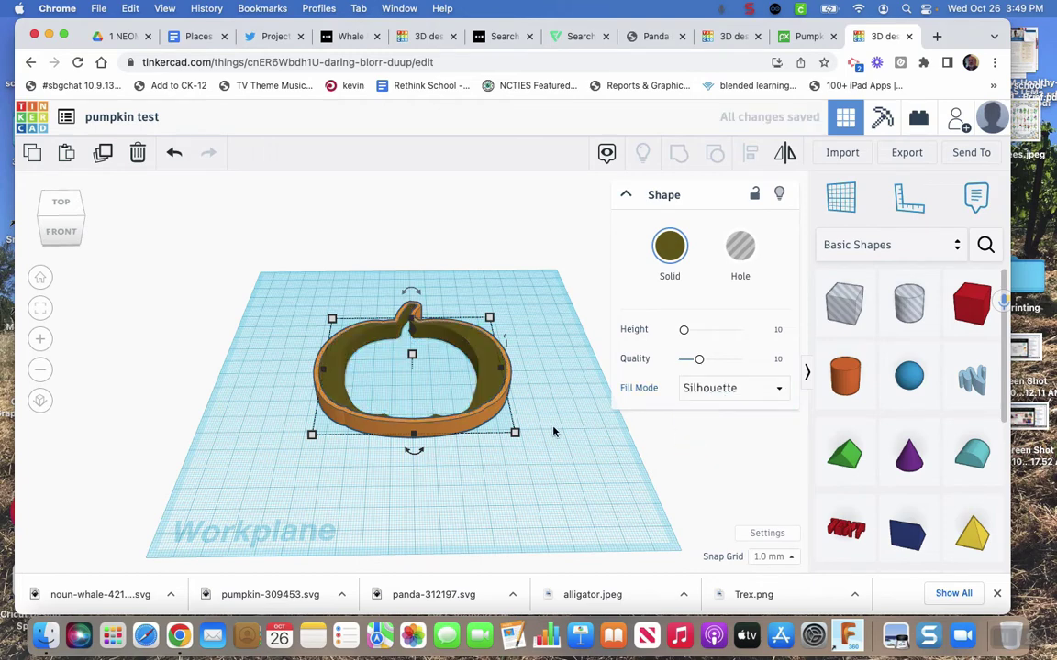
pyautogui.click(777, 331)
pyautogui.write('2')
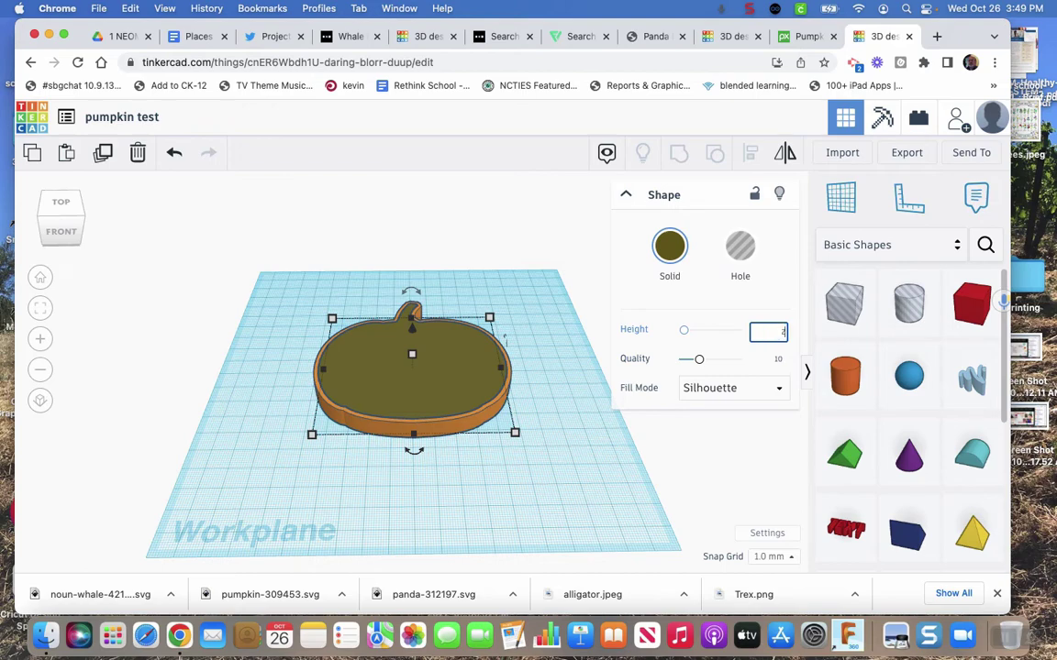
pyautogui.press('Return')
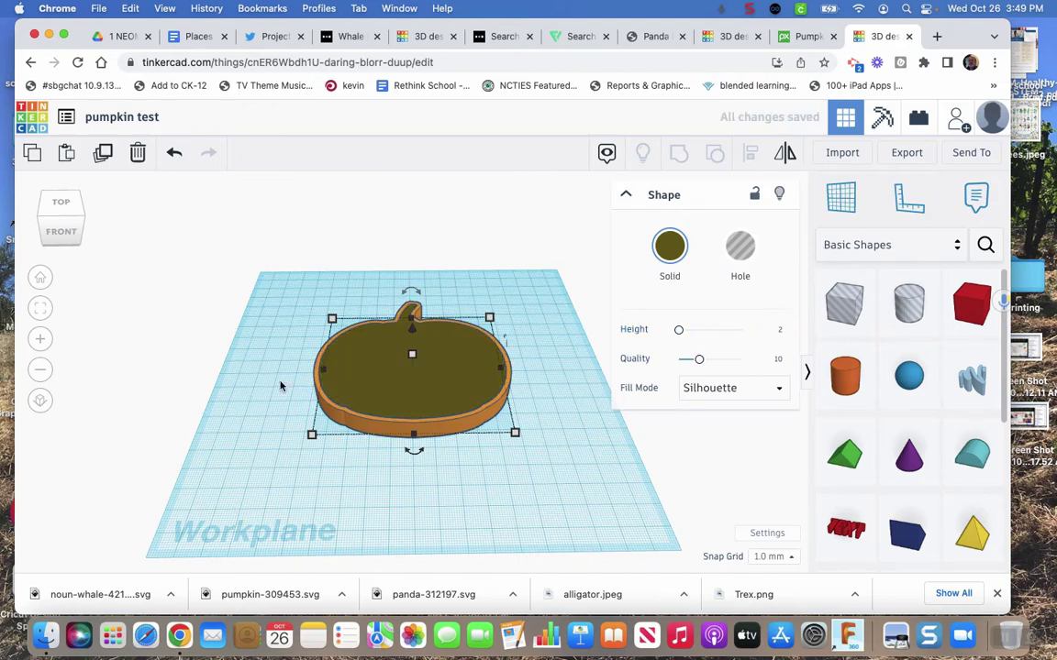
pyautogui.click(73, 209)
pyautogui.click(79, 209)
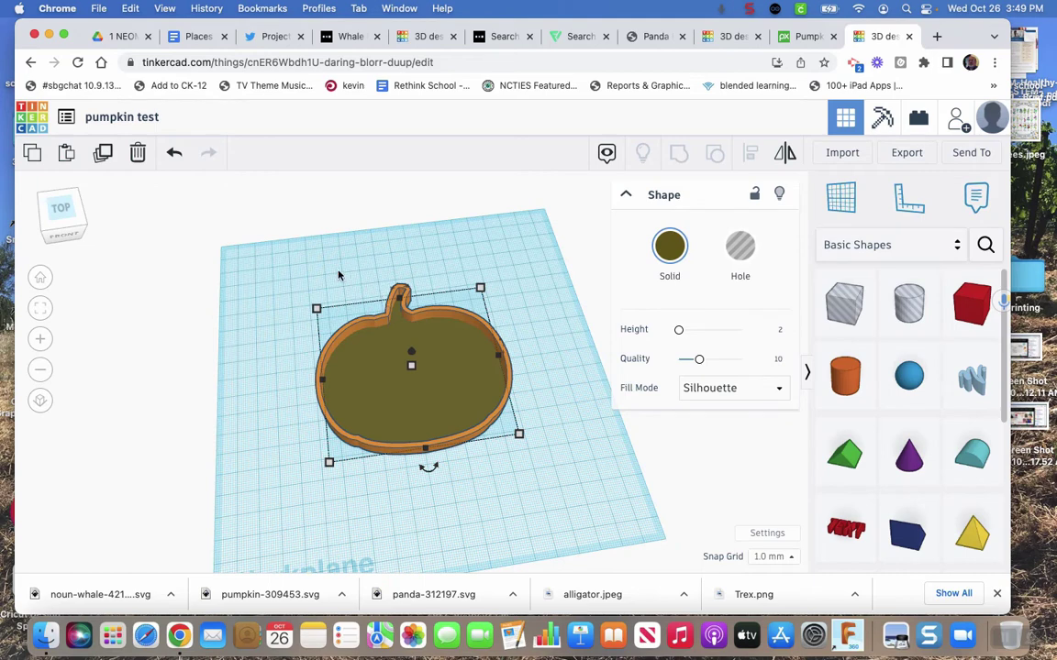
pyautogui.click(725, 390)
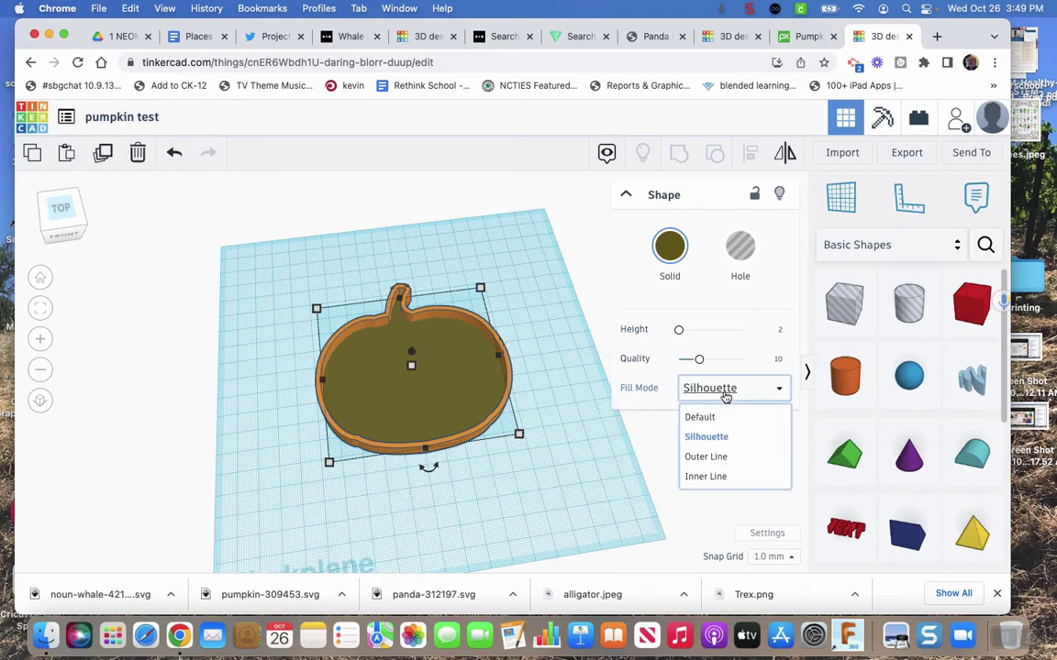
pyautogui.click(102, 152)
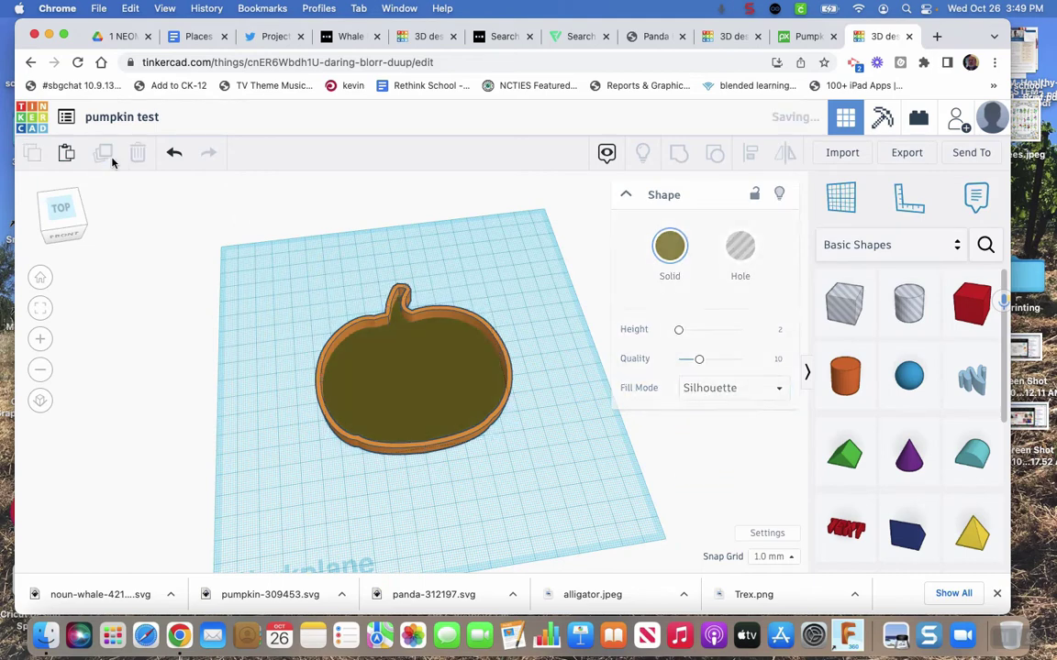
pyautogui.click(716, 392)
pyautogui.click(707, 477)
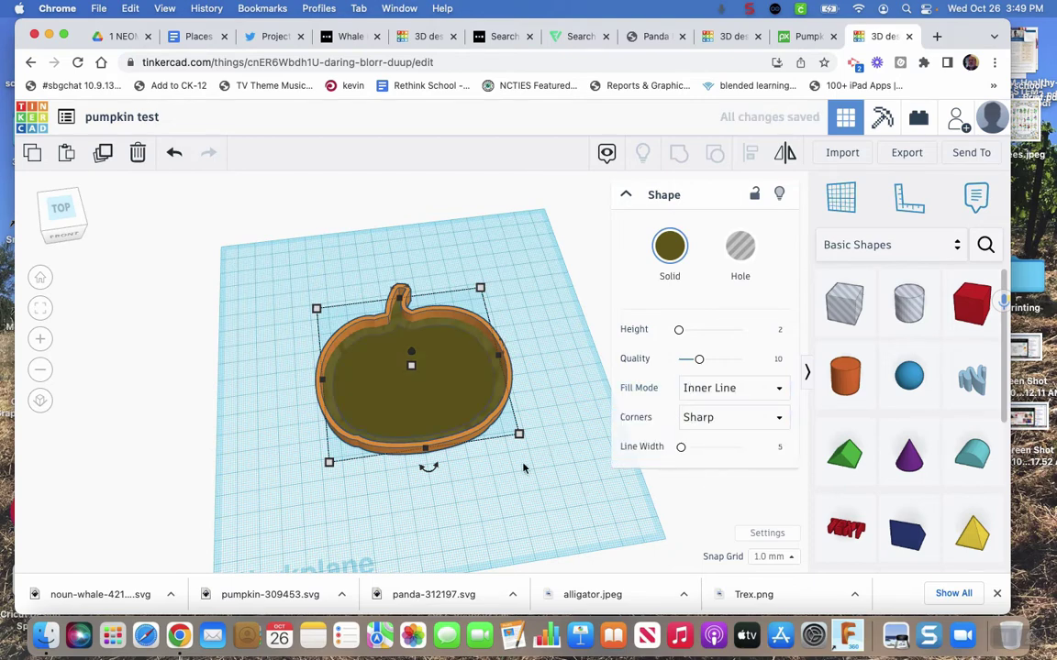
pyautogui.click(779, 330)
pyautogui.write('10')
pyautogui.press('Return')
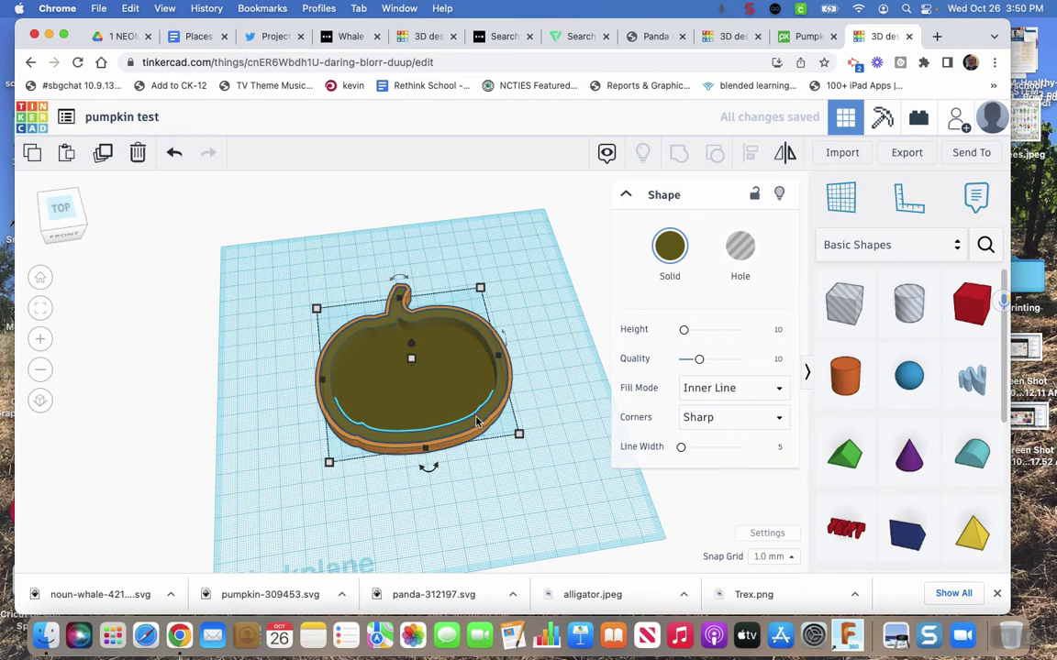
pyautogui.keyDown('alt'); pyautogui.moveTo(476, 421); pyautogui.dragTo(569, 401); pyautogui.keyUp('alt')
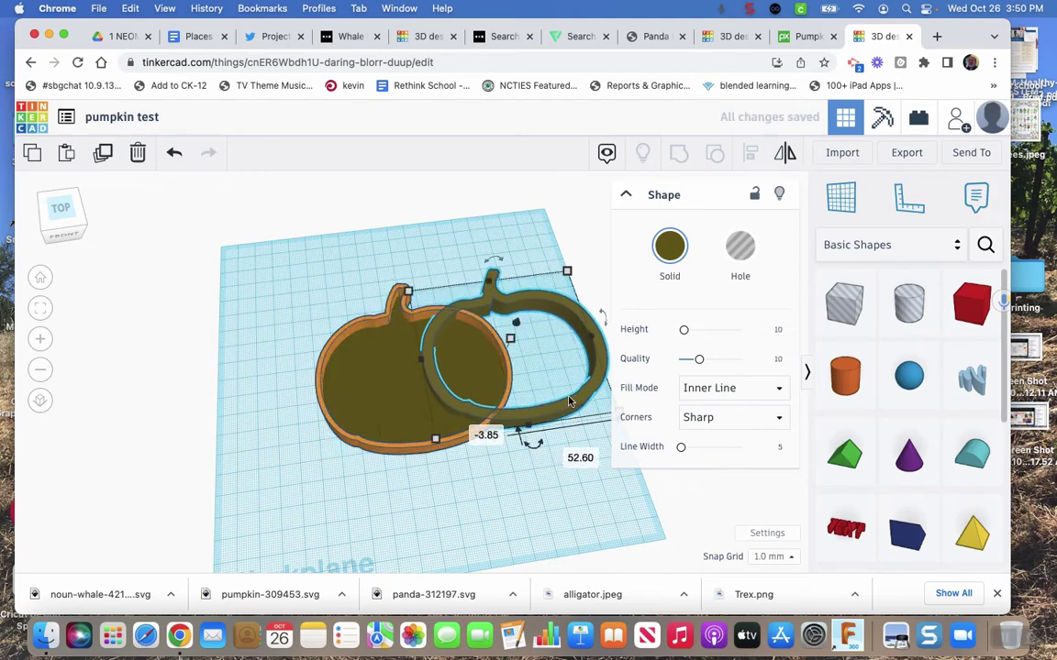
pyautogui.click(779, 448)
pyautogui.press('Return')
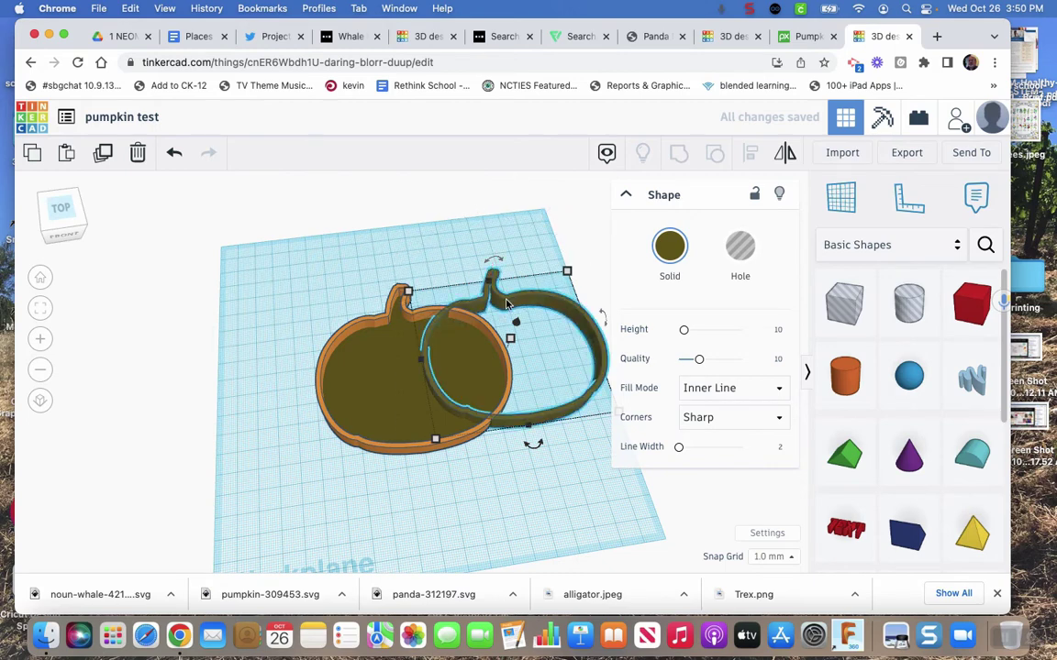
pyautogui.moveTo(506, 304); pyautogui.dragTo(301, 285)
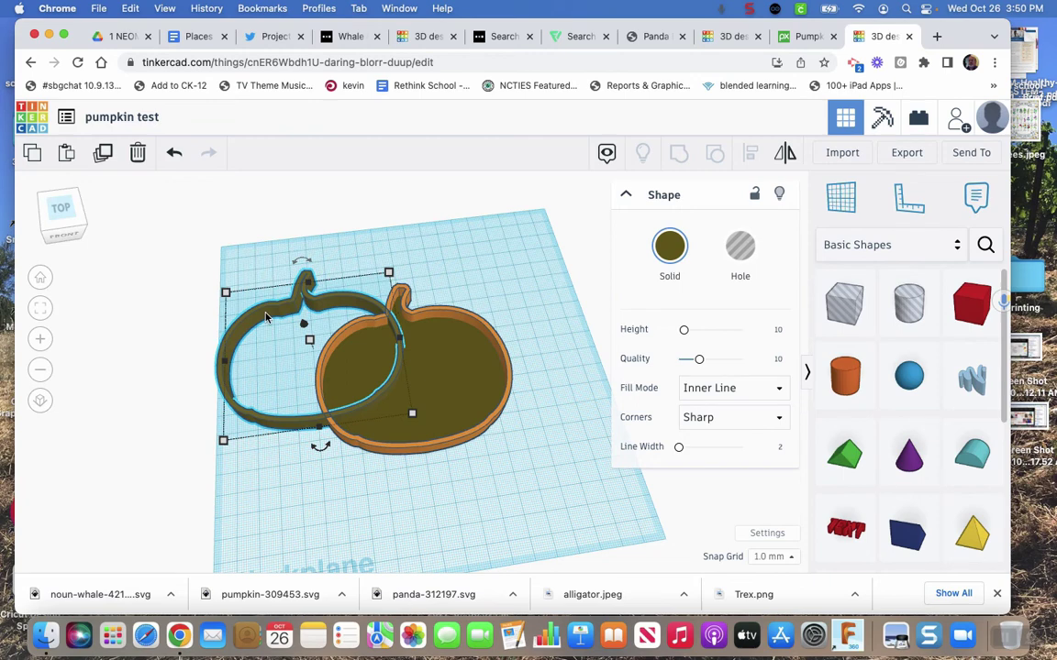
pyautogui.press('Delete')
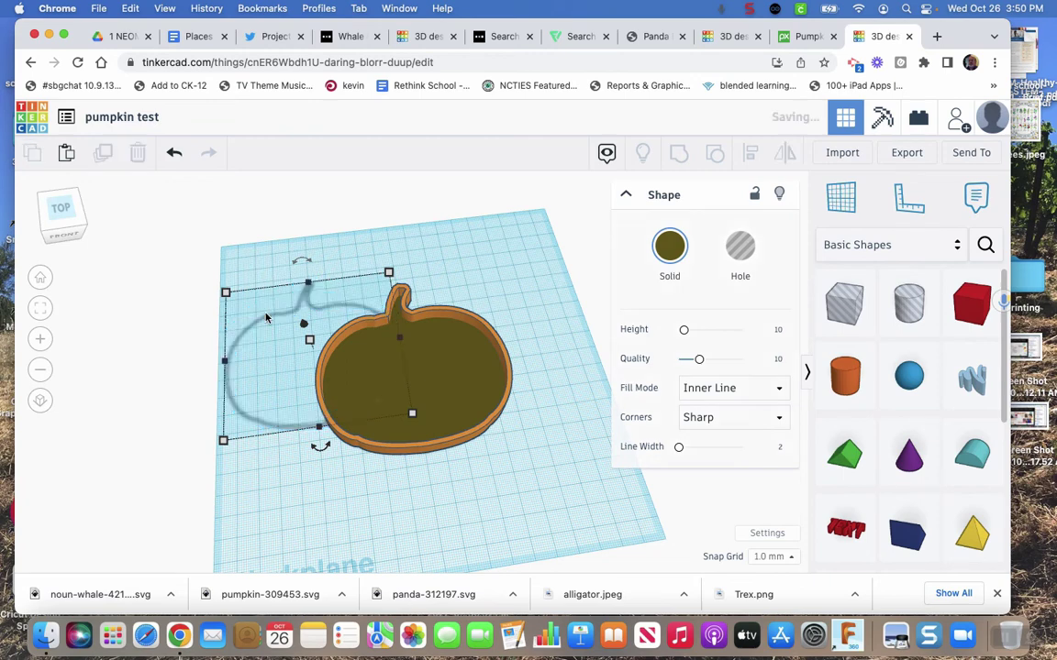